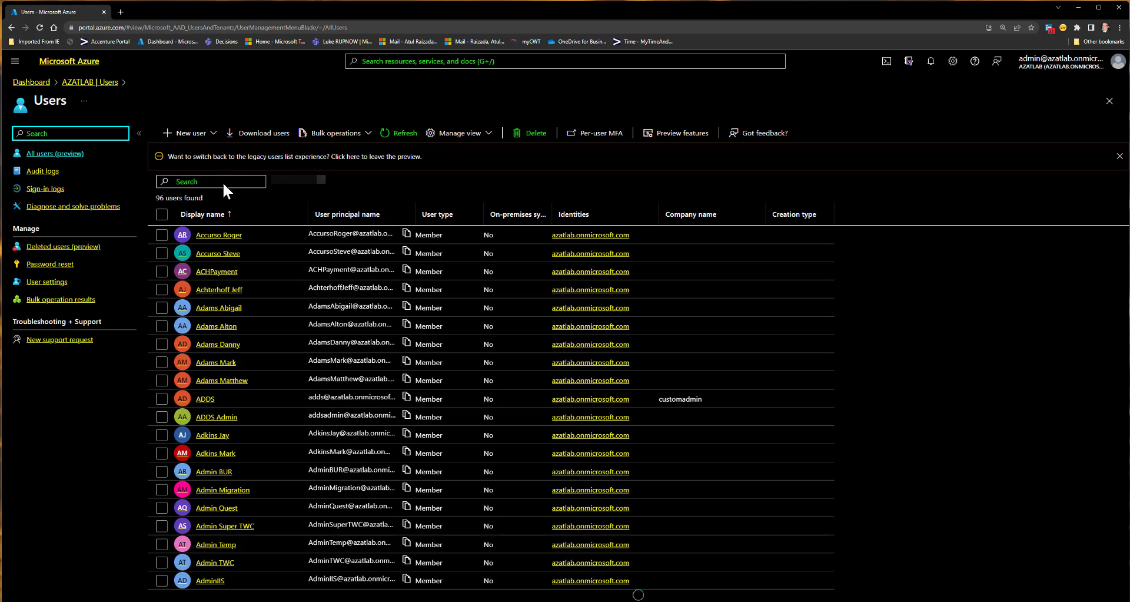
# Invite an external guest user with the personal message 'Lets Test Cross Tenant VENET Peering'
pyautogui.click(214, 134)
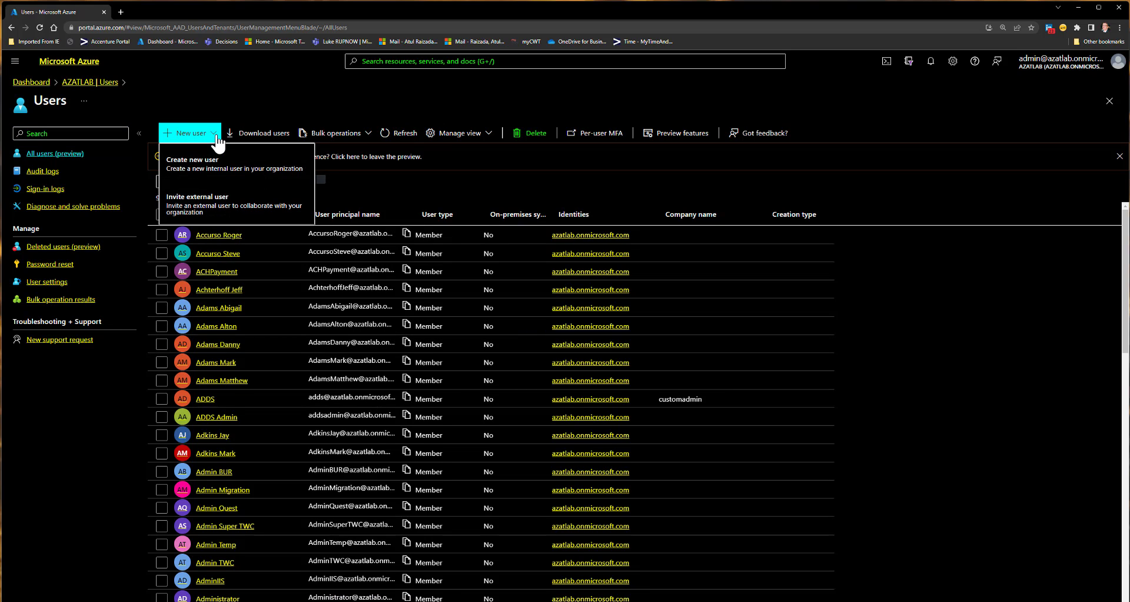
pyautogui.click(179, 210)
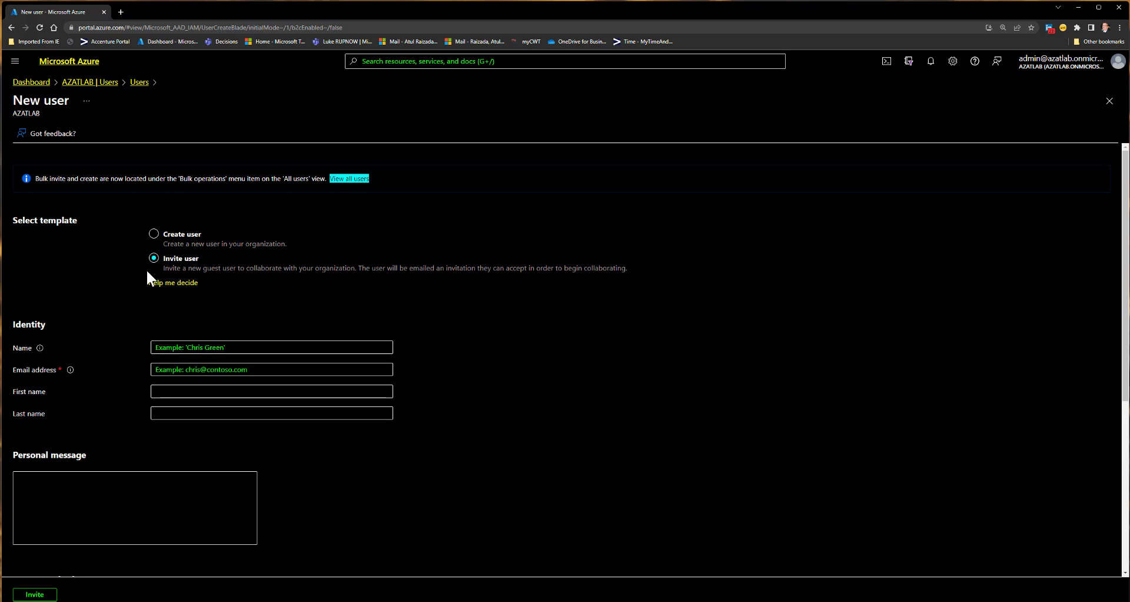
pyautogui.click(174, 347)
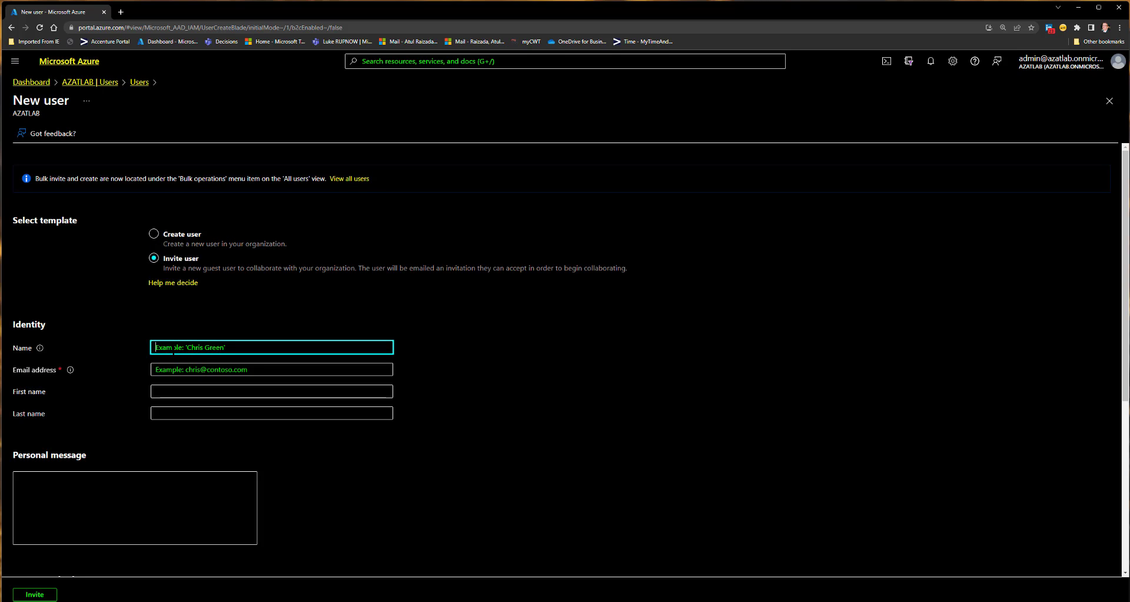
pyautogui.write('A')
pyautogui.write('tul Raizada')
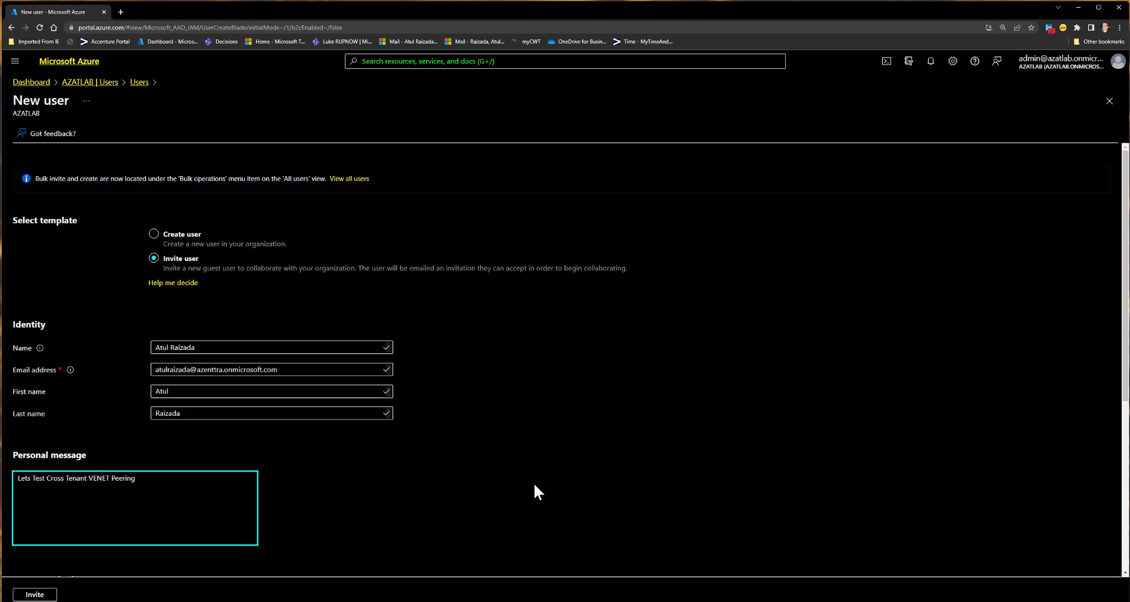
pyautogui.scroll(-2, 536, 479)
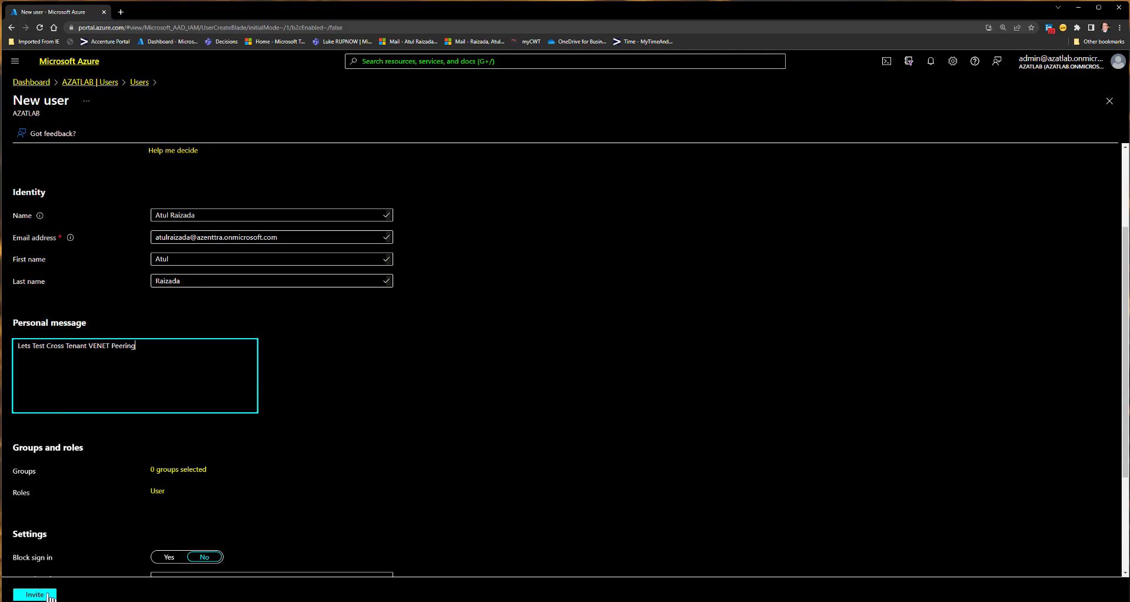
pyautogui.scroll(-2, 354, 377)
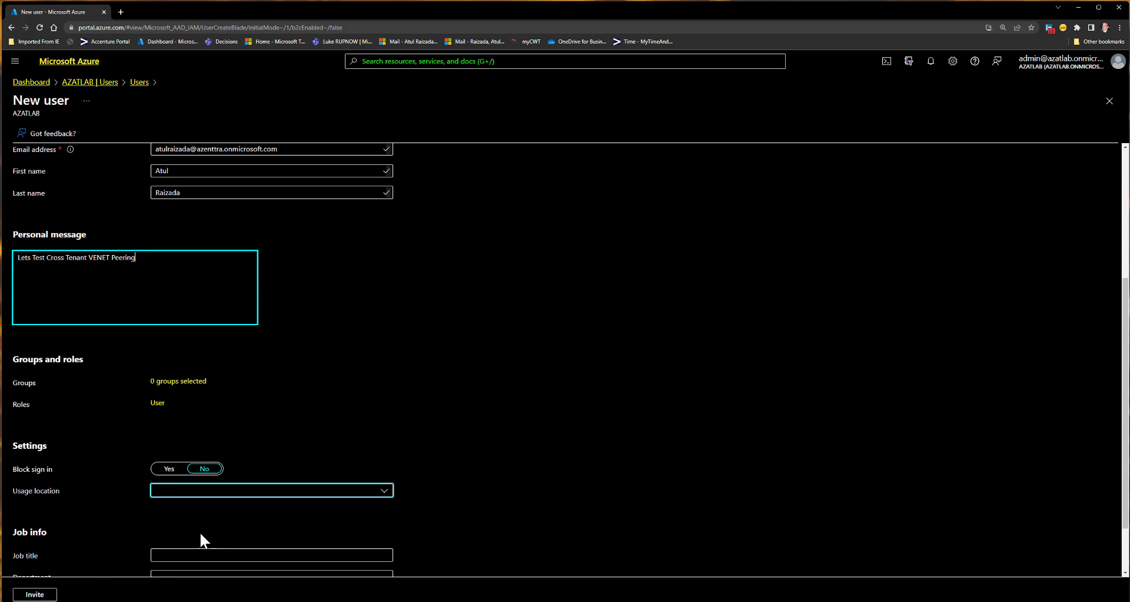
pyautogui.click(177, 469)
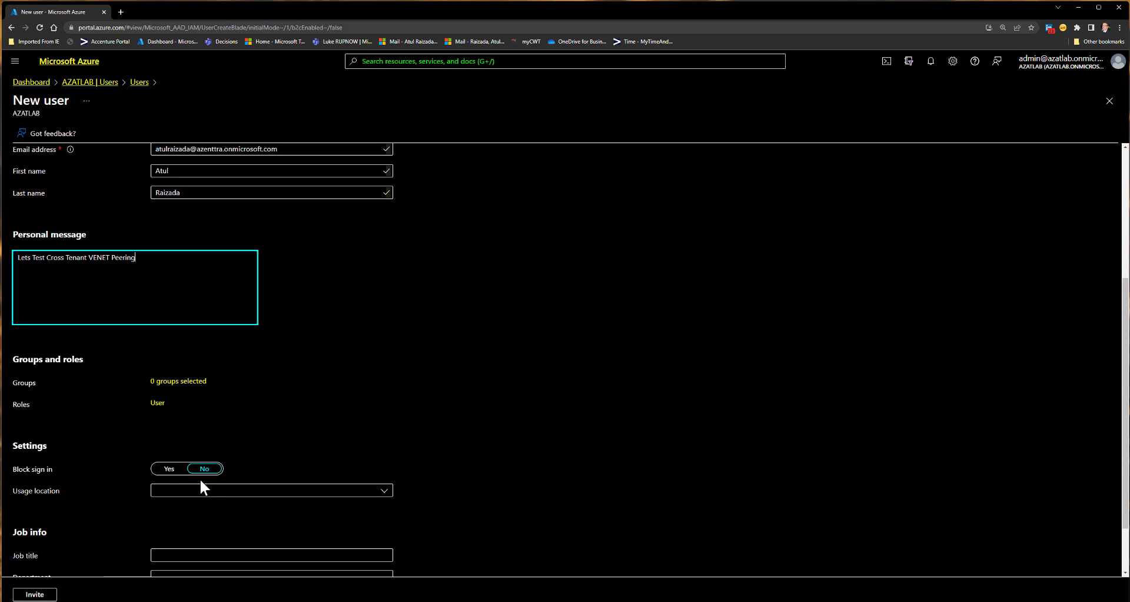
pyautogui.click(33, 596)
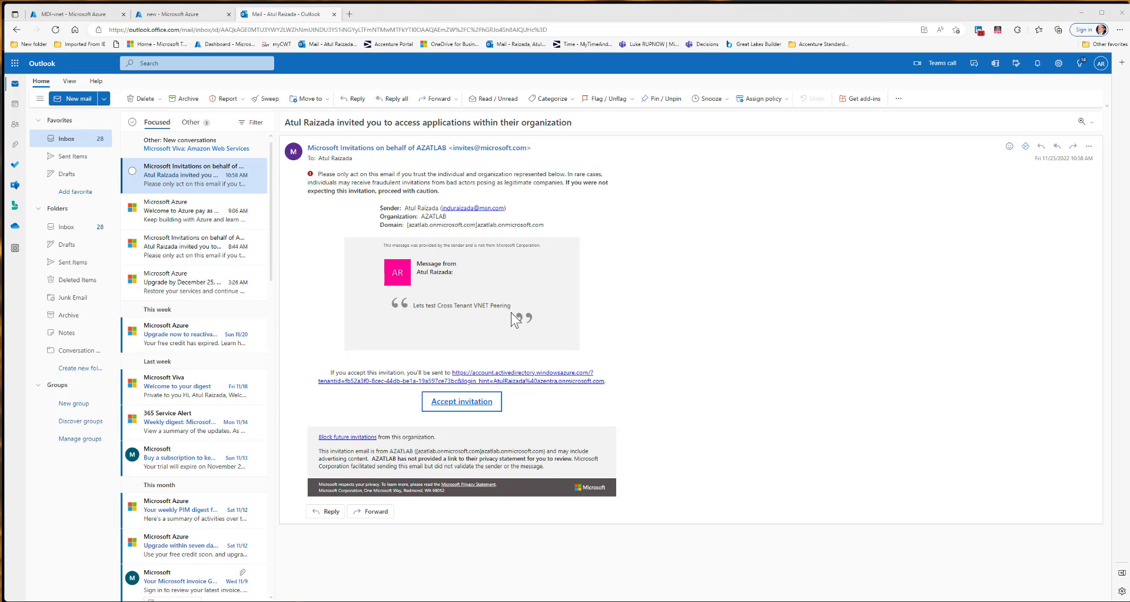
# Accept the AZATLAB invitation and its permissions from the email, then return to the Azure portal
pyautogui.click(456, 407)
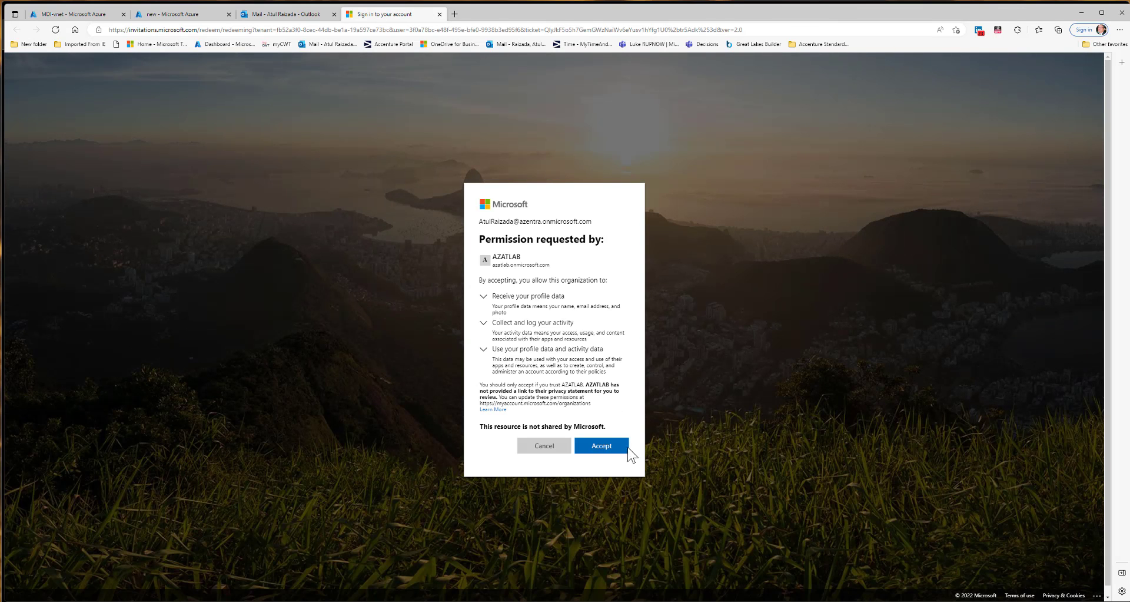
pyautogui.click(614, 448)
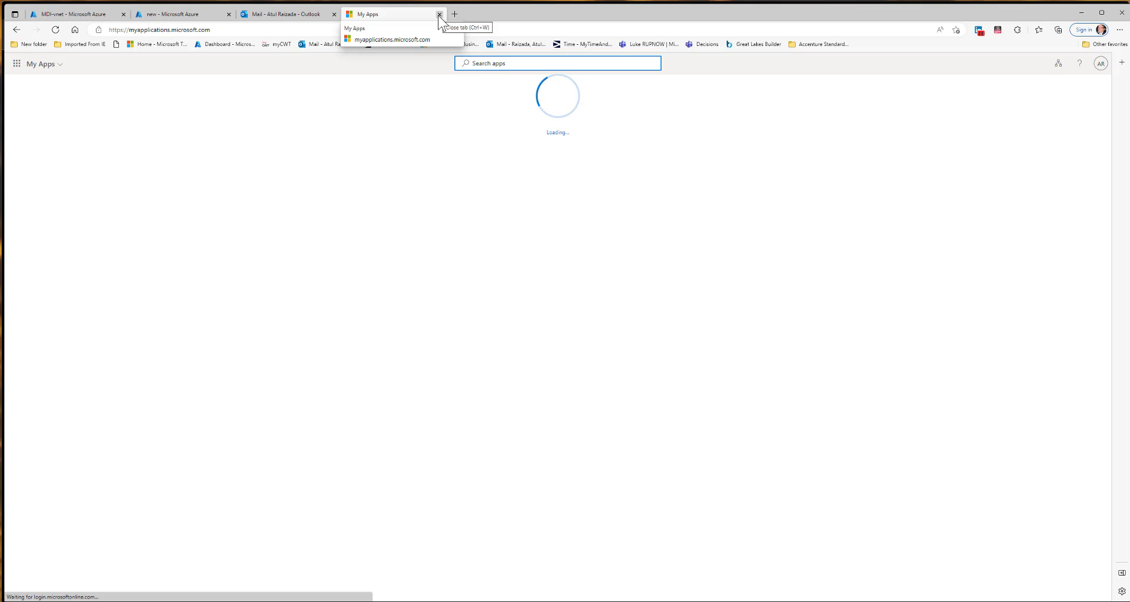
pyautogui.click(439, 15)
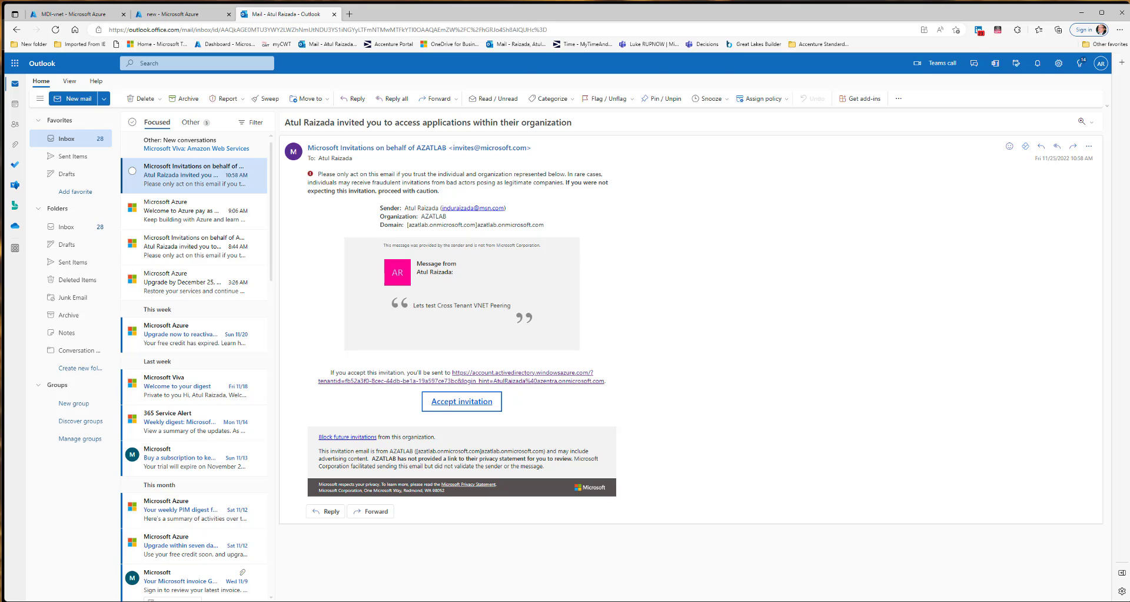
pyautogui.hotkey('alt', 'Tab')
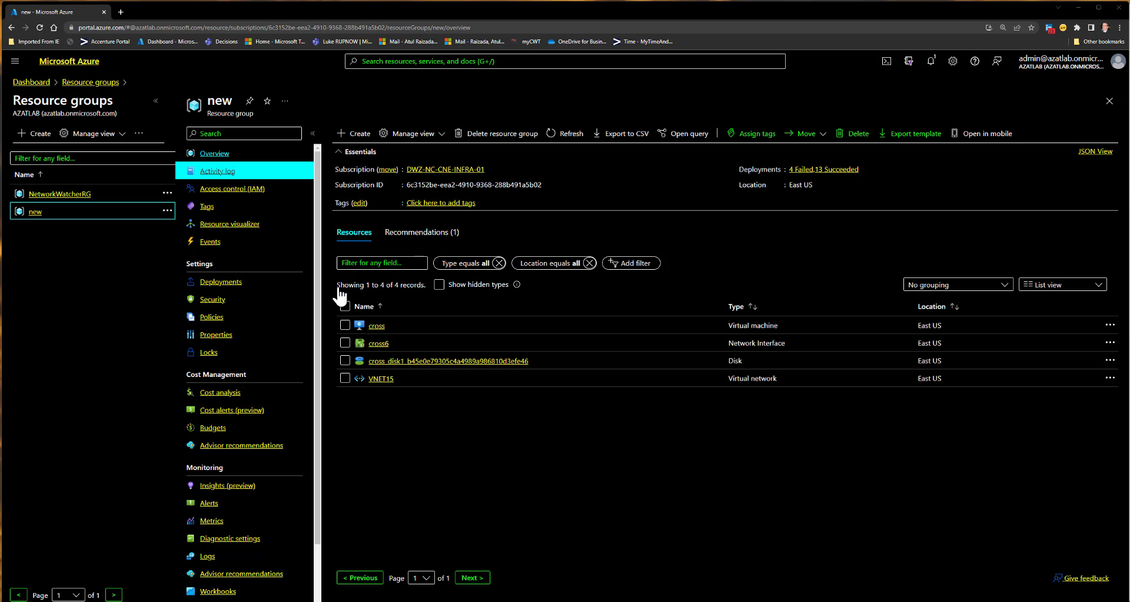
pyautogui.click(381, 379)
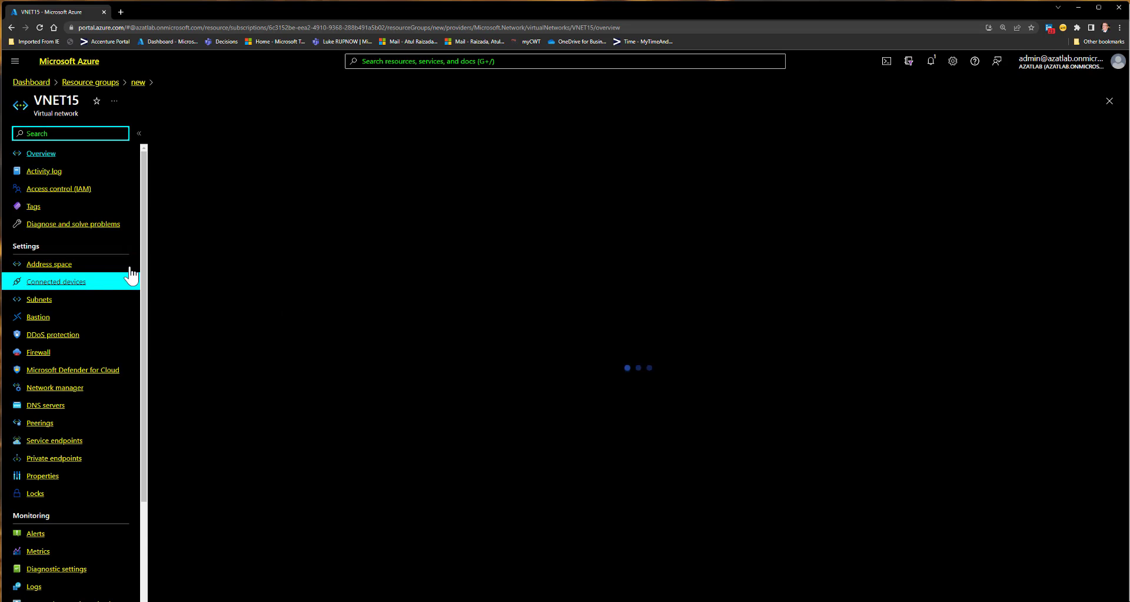
pyautogui.click(89, 264)
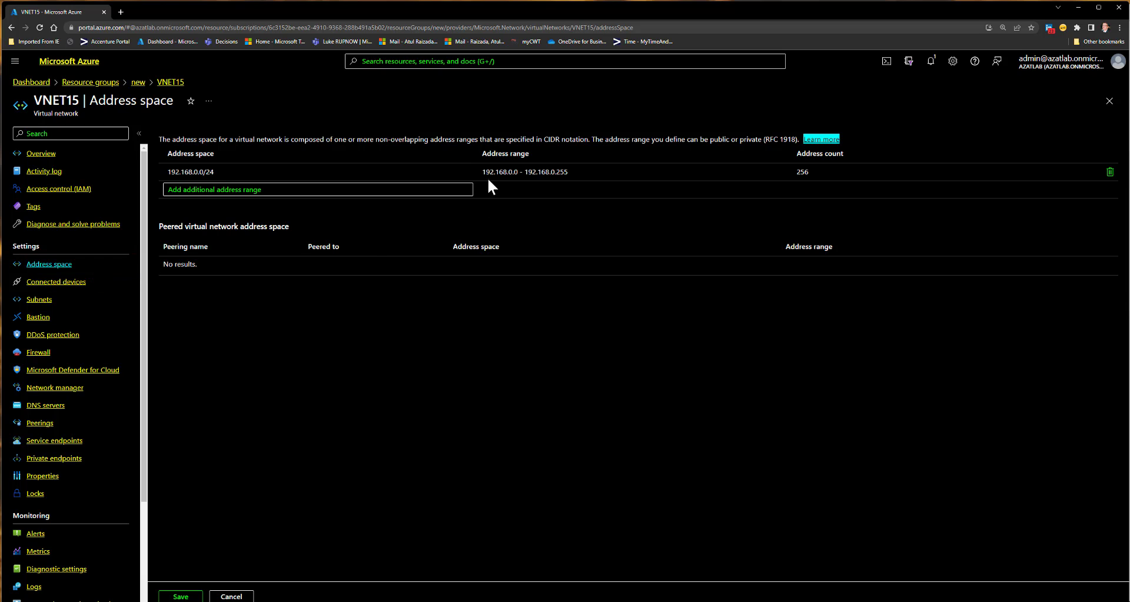
pyautogui.moveTo(480, 170); pyautogui.dragTo(505, 171)
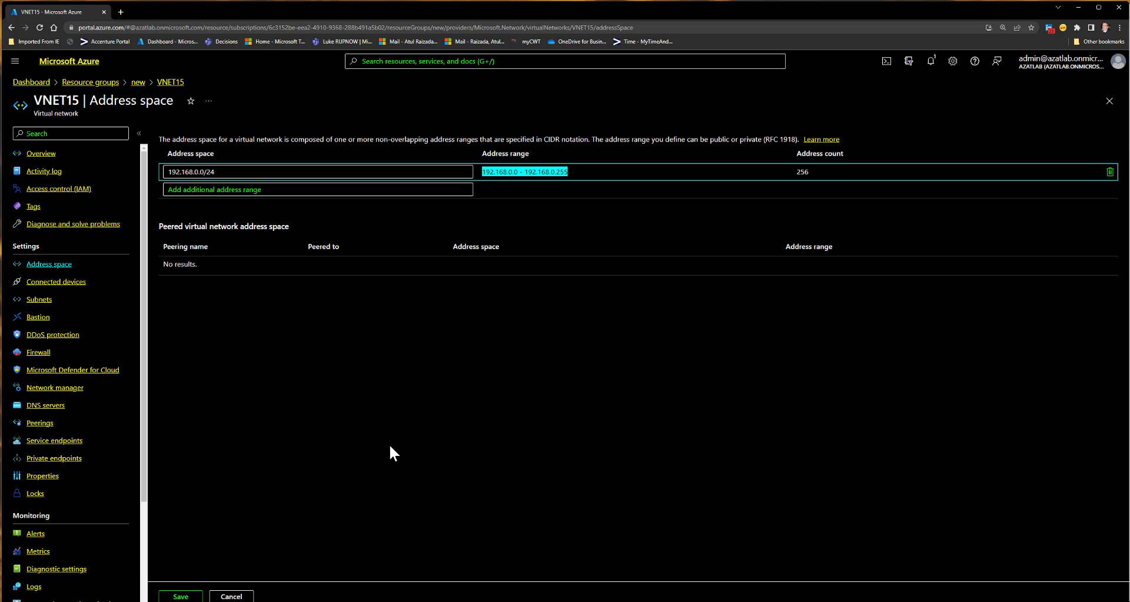
pyautogui.click(137, 83)
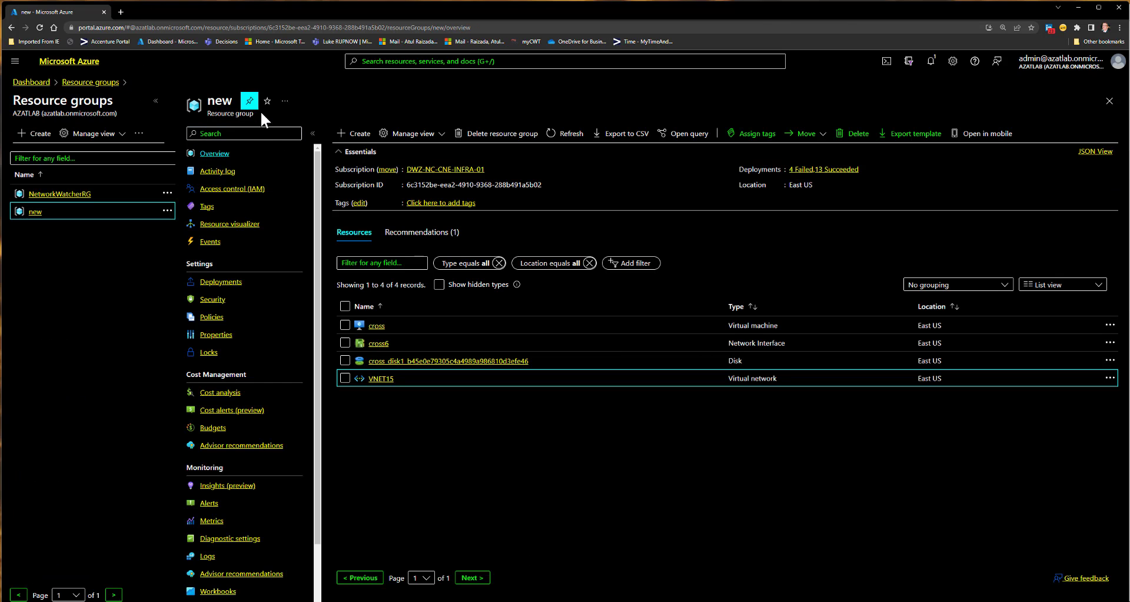
# Start a role assignment on resource group 'new' and choose the Contributor role
pyautogui.click(287, 198)
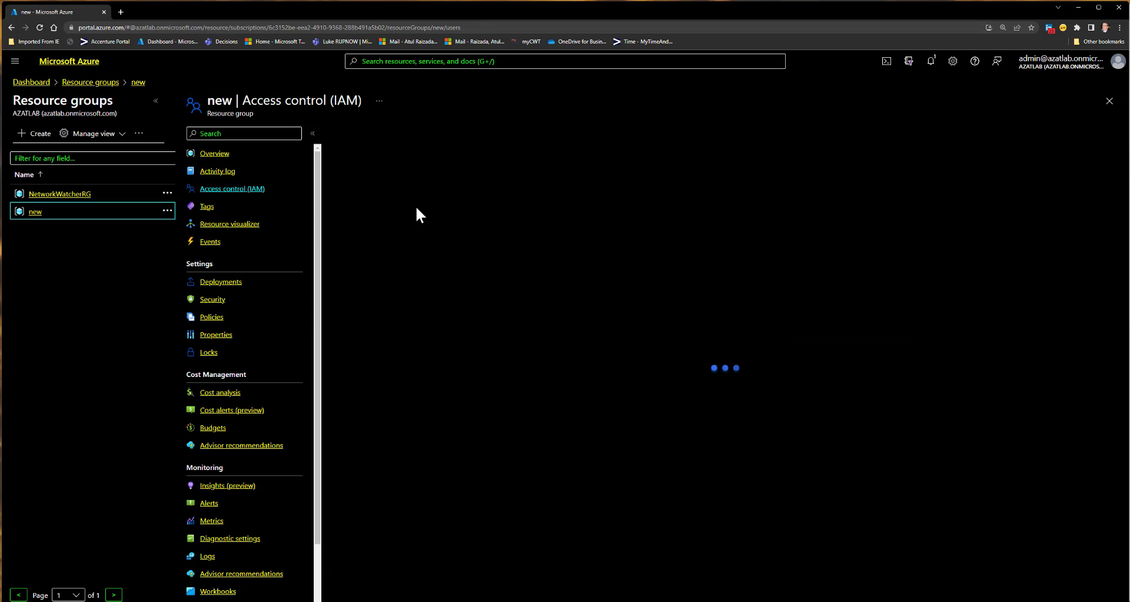
pyautogui.click(356, 137)
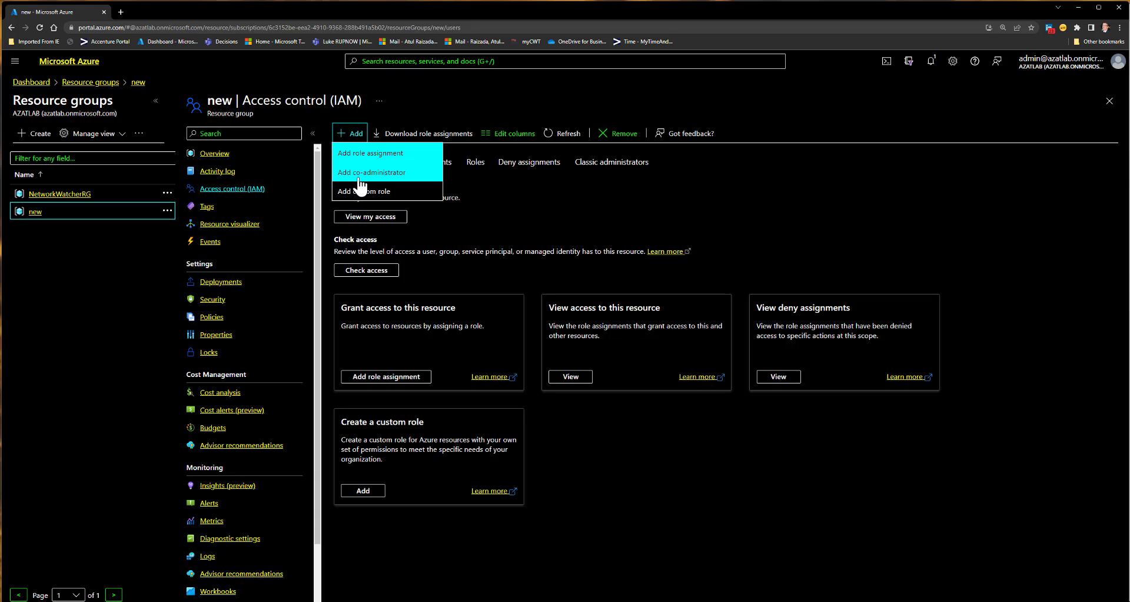
pyautogui.click(543, 201)
pyautogui.click(351, 133)
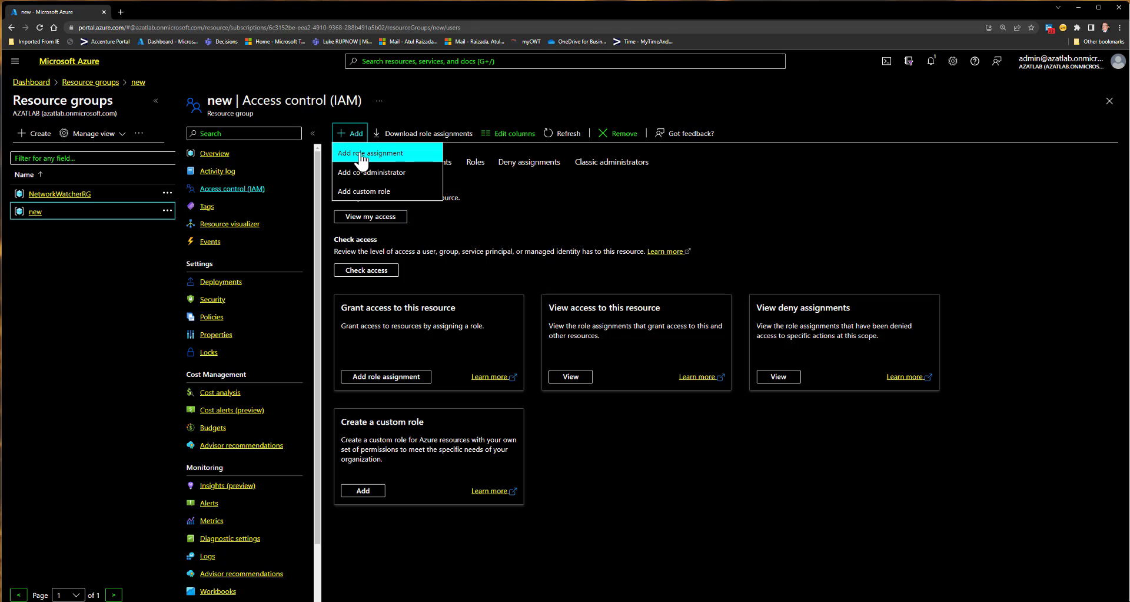
pyautogui.press('Escape')
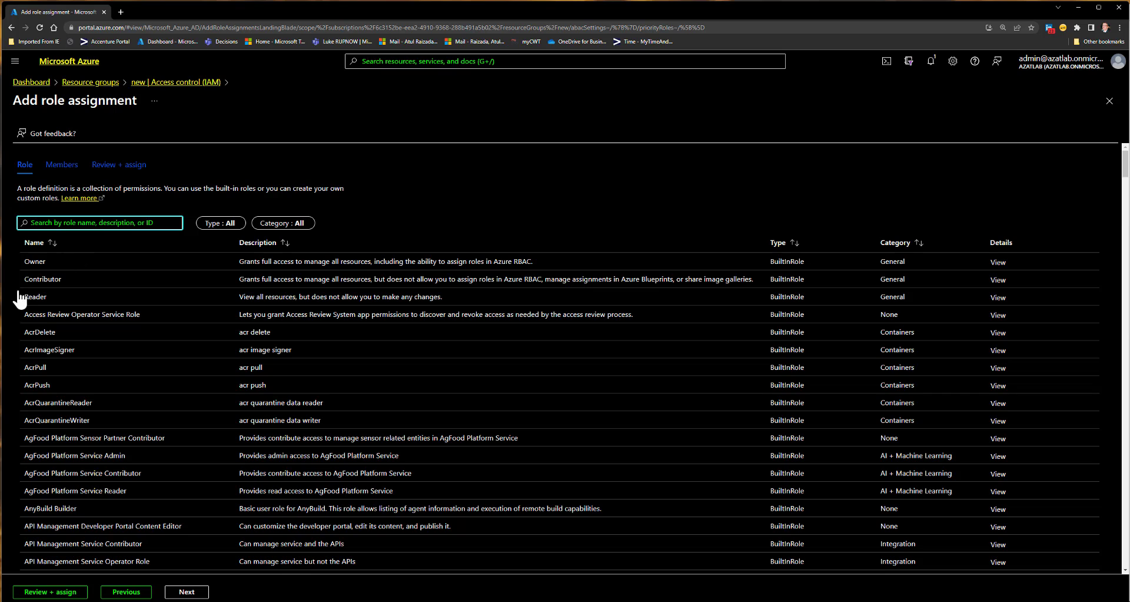
pyautogui.click(79, 223)
pyautogui.click(43, 279)
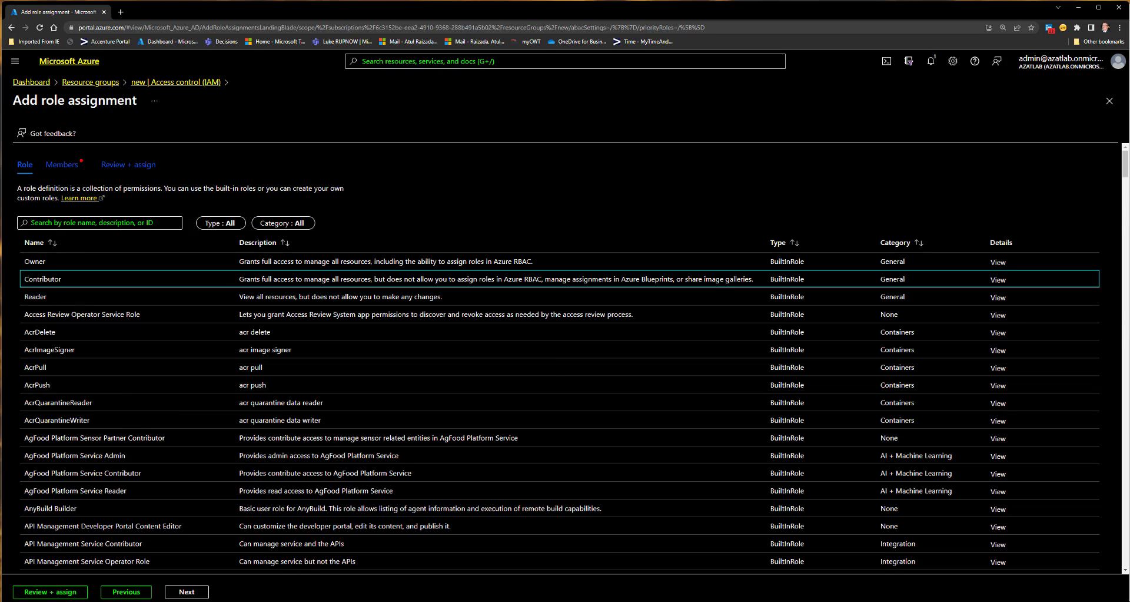
pyautogui.click(187, 592)
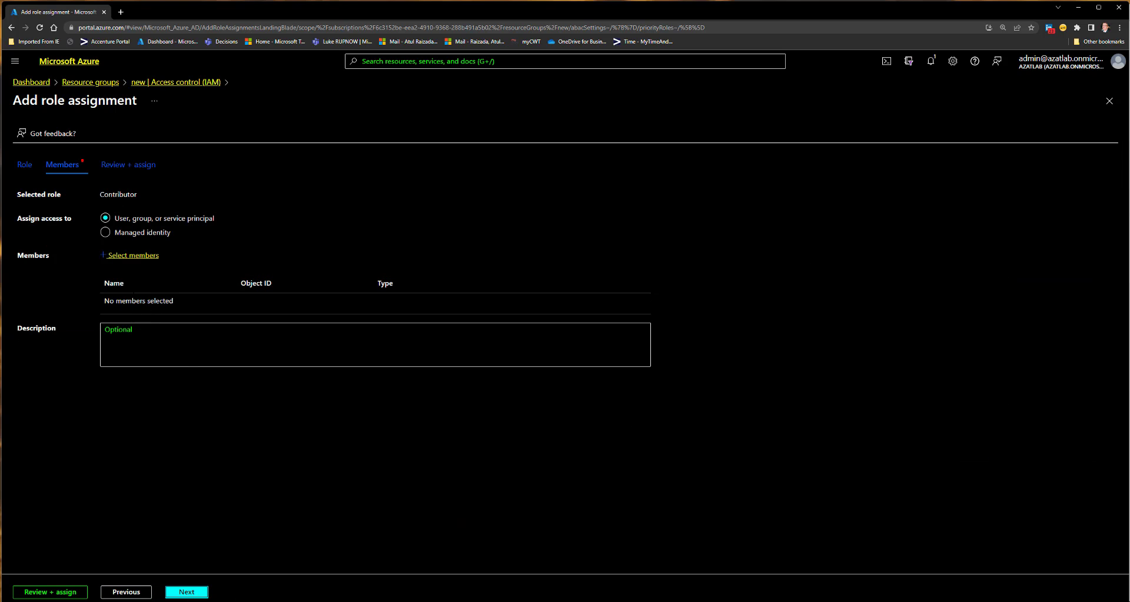
# Add the invited guest user as the member and submit the Contributor assignment
pyautogui.click(132, 255)
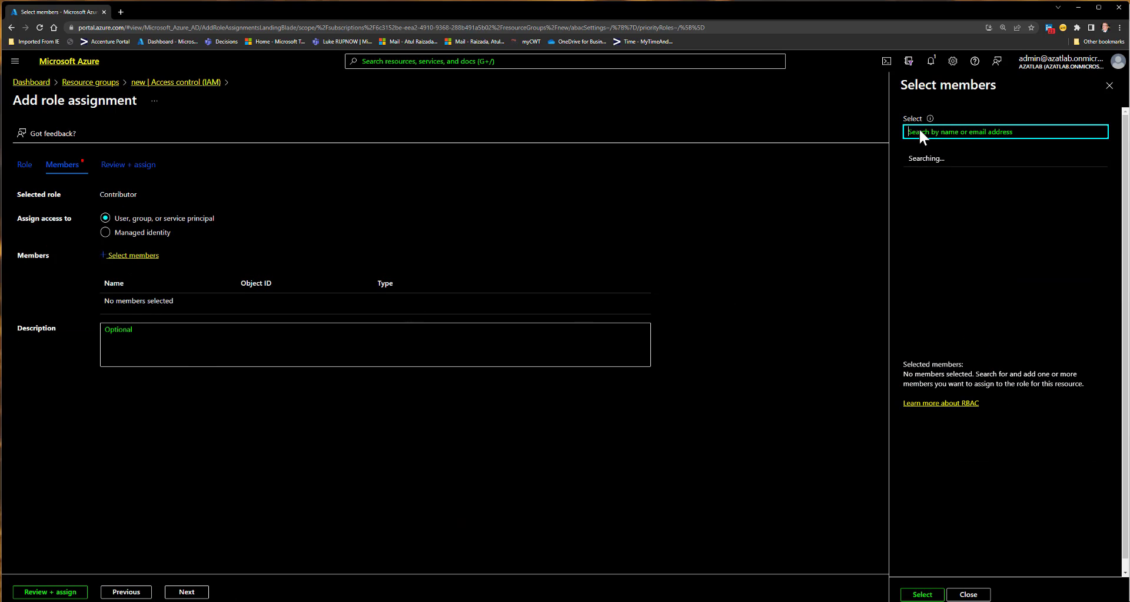
pyautogui.write('a')
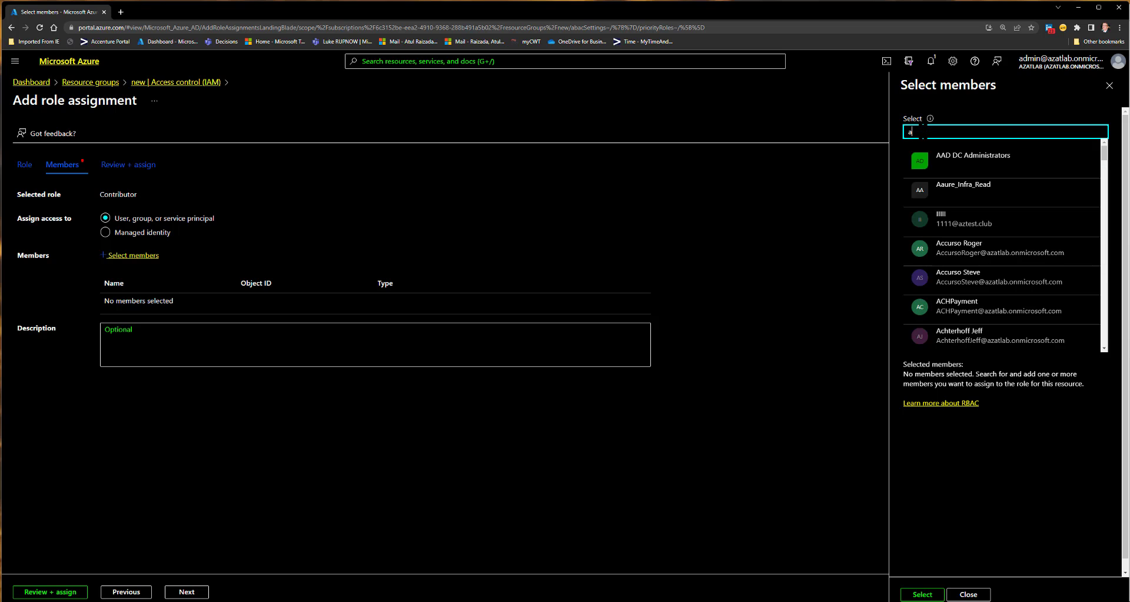
pyautogui.write('tul')
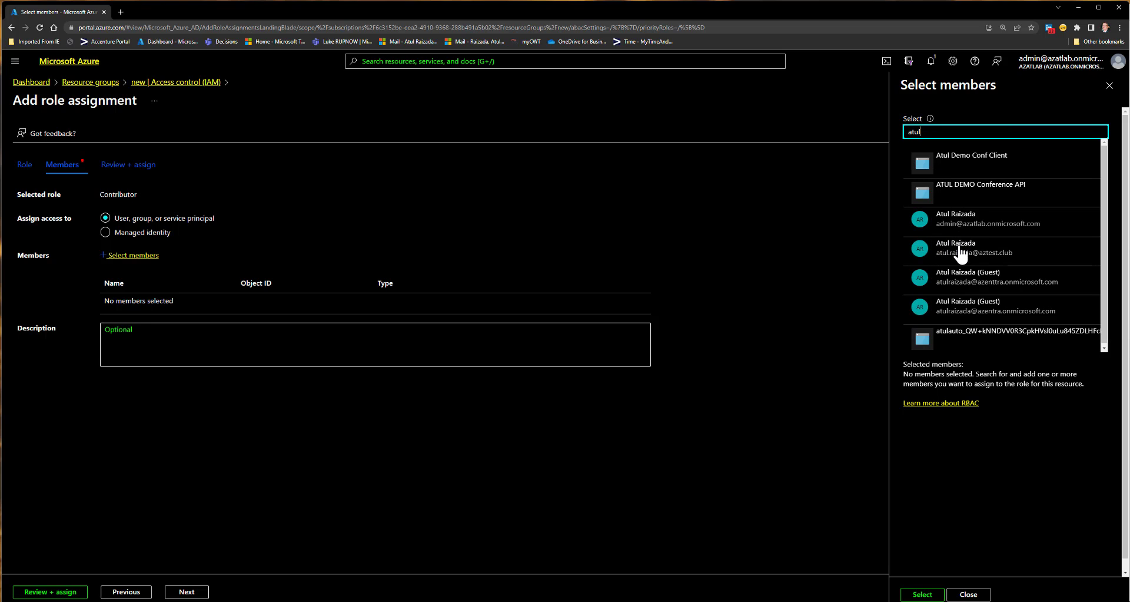
pyautogui.click(963, 289)
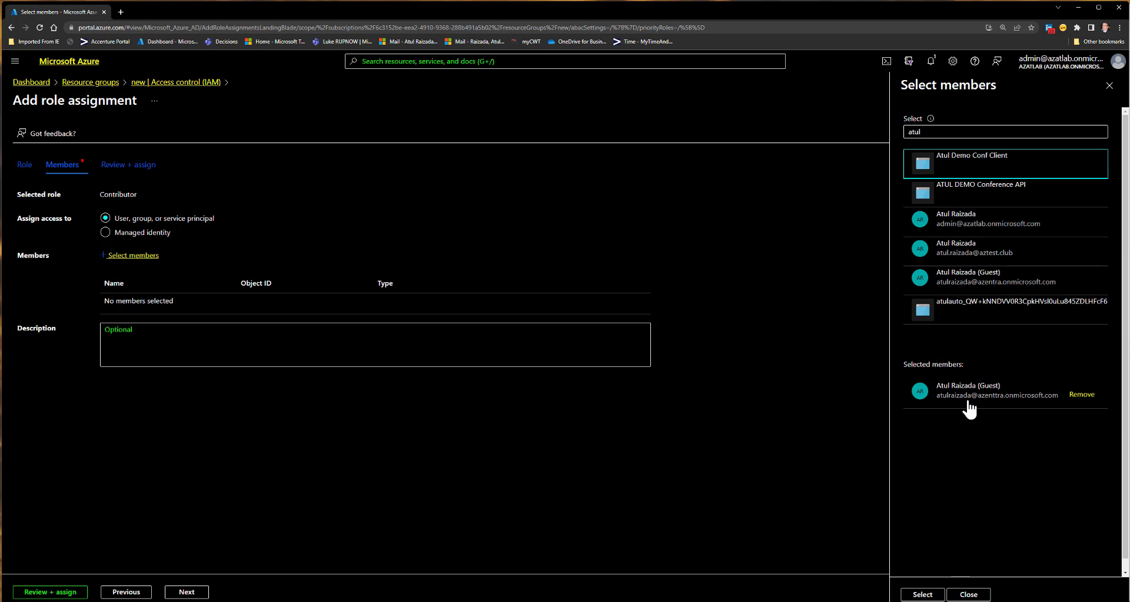
pyautogui.click(926, 593)
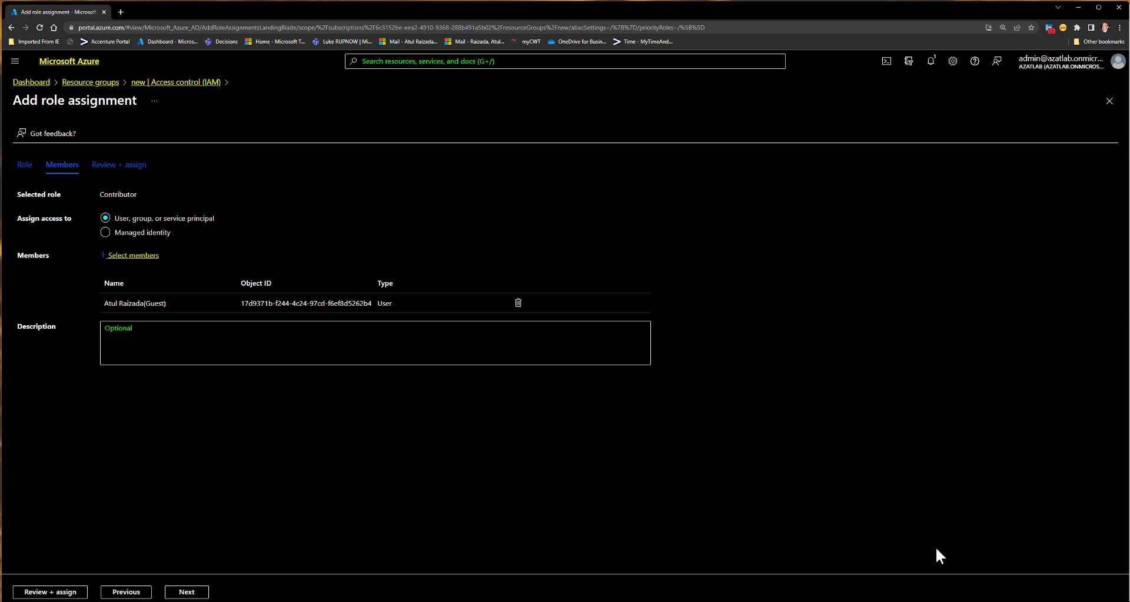
pyautogui.click(186, 591)
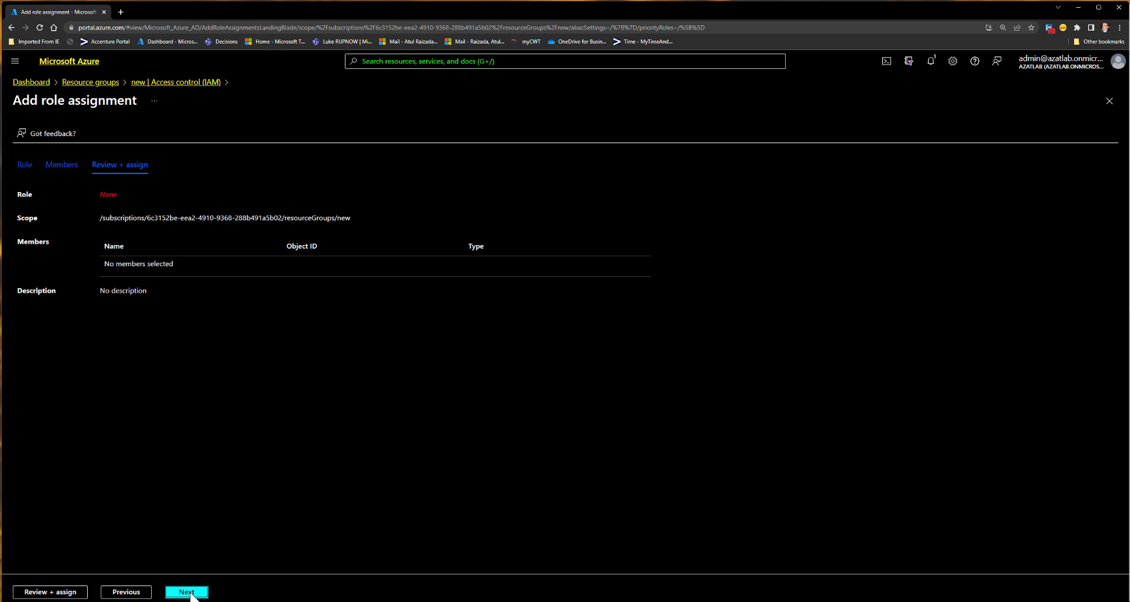
pyautogui.click(70, 592)
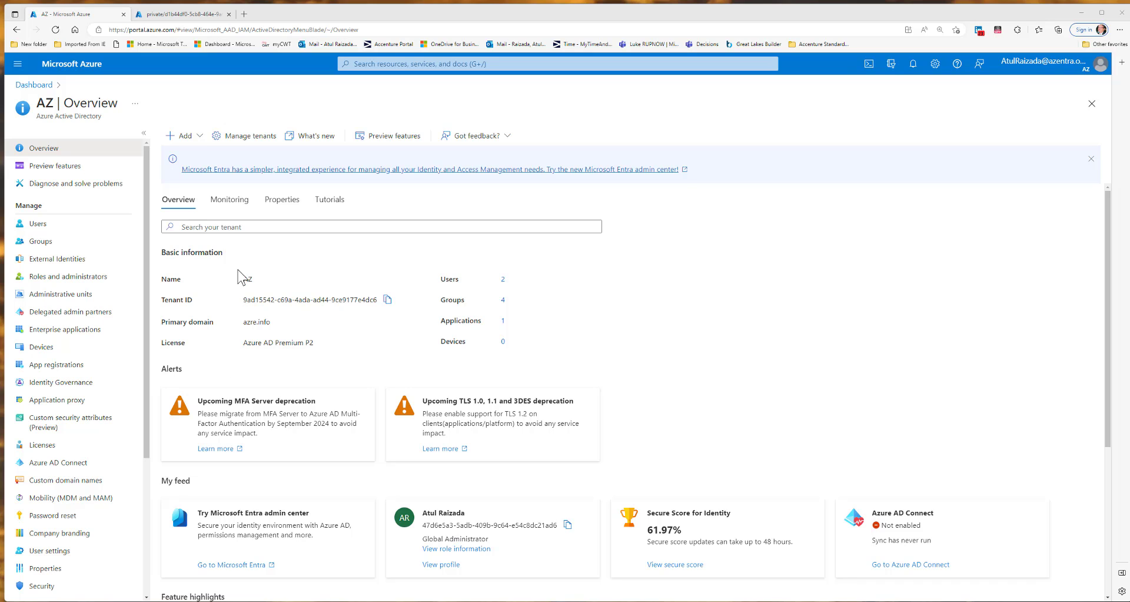
# Note the AZ tenant (azre.info), then confirm your inherited Owner role on resource group MDI
pyautogui.moveTo(242, 281); pyautogui.dragTo(256, 282)
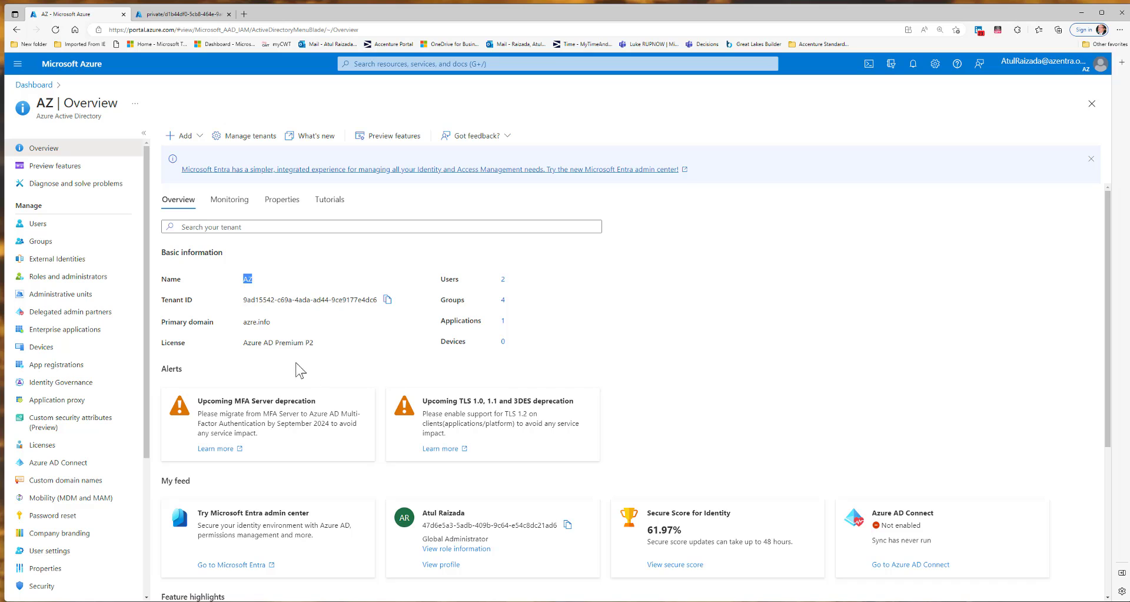
pyautogui.moveTo(272, 324); pyautogui.dragTo(240, 324)
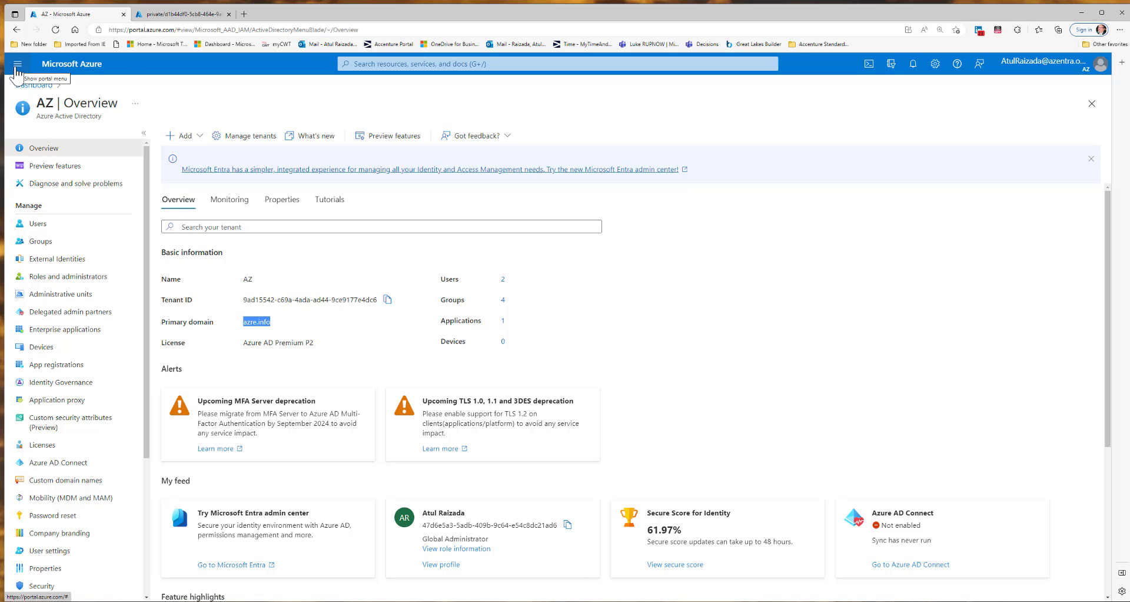
pyautogui.click(17, 70)
pyautogui.click(38, 188)
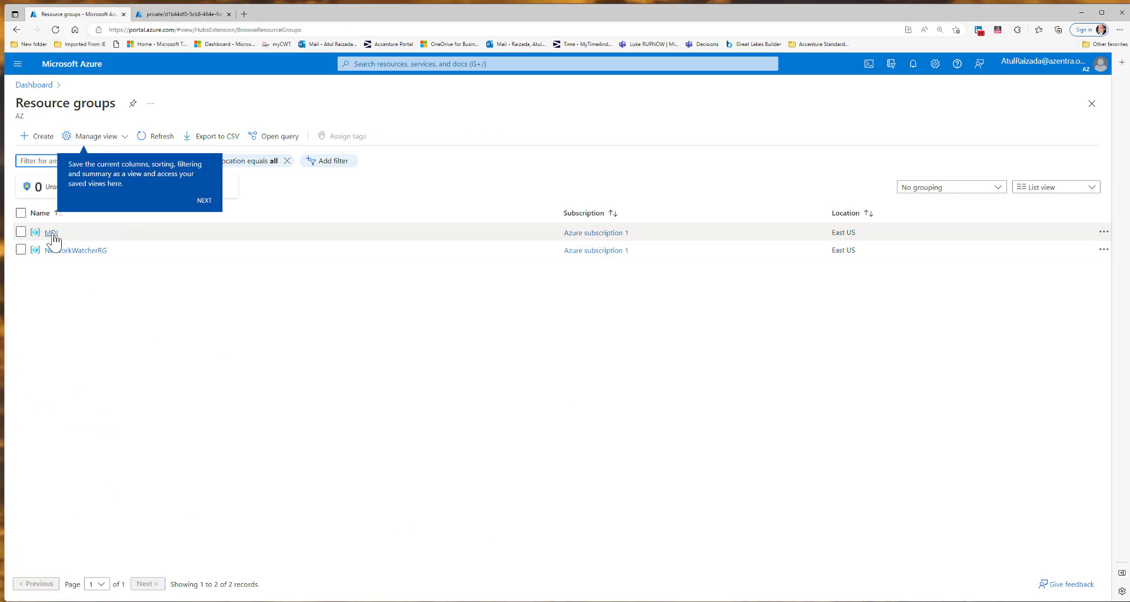
pyautogui.click(51, 232)
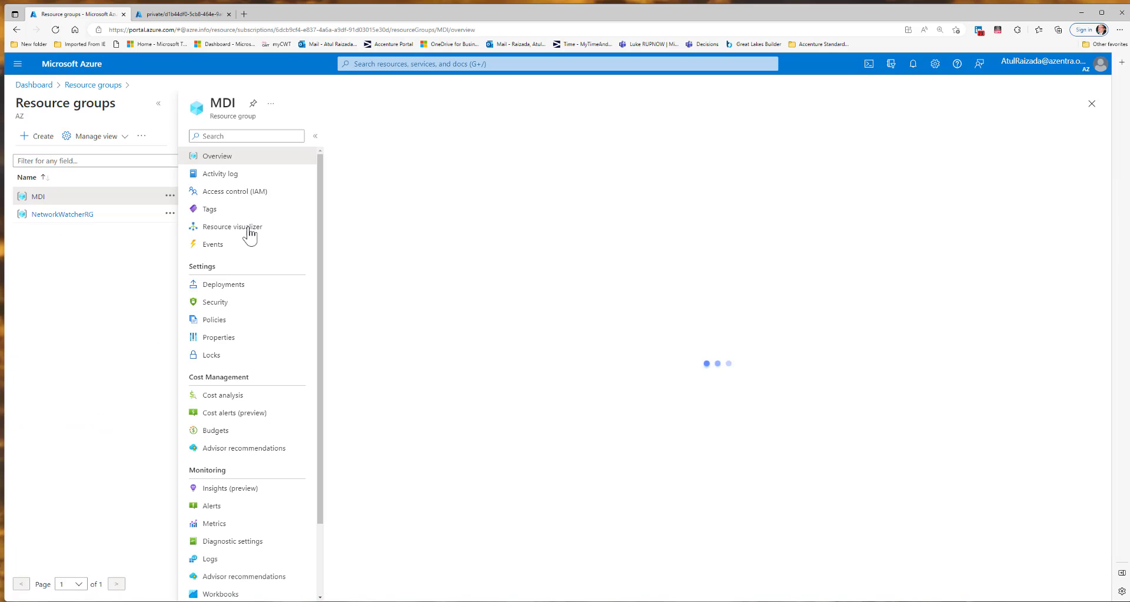
pyautogui.click(255, 196)
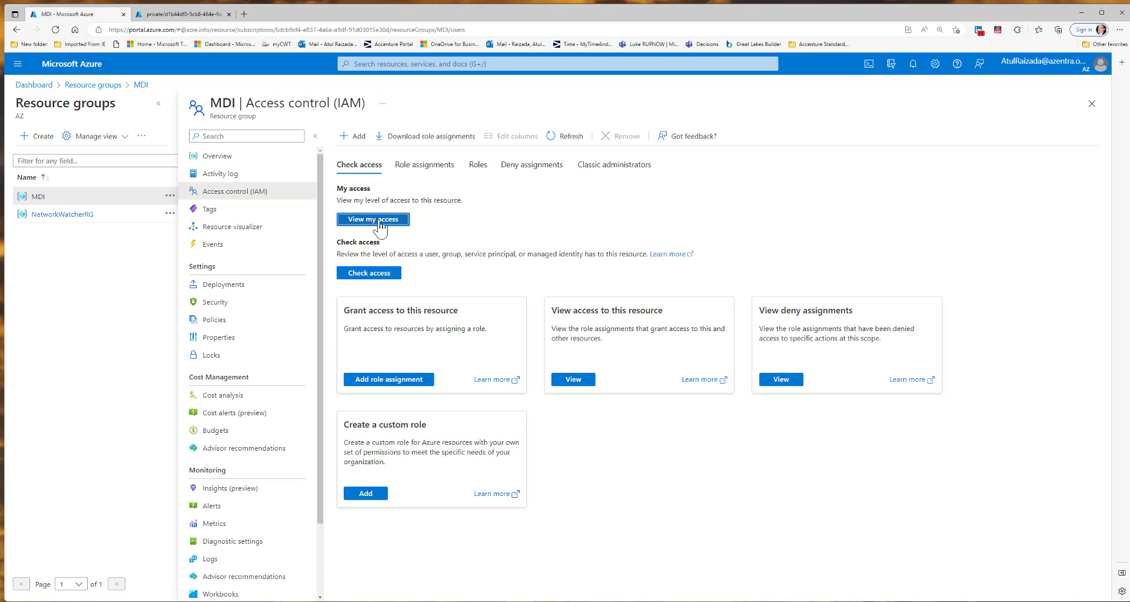
pyautogui.click(380, 221)
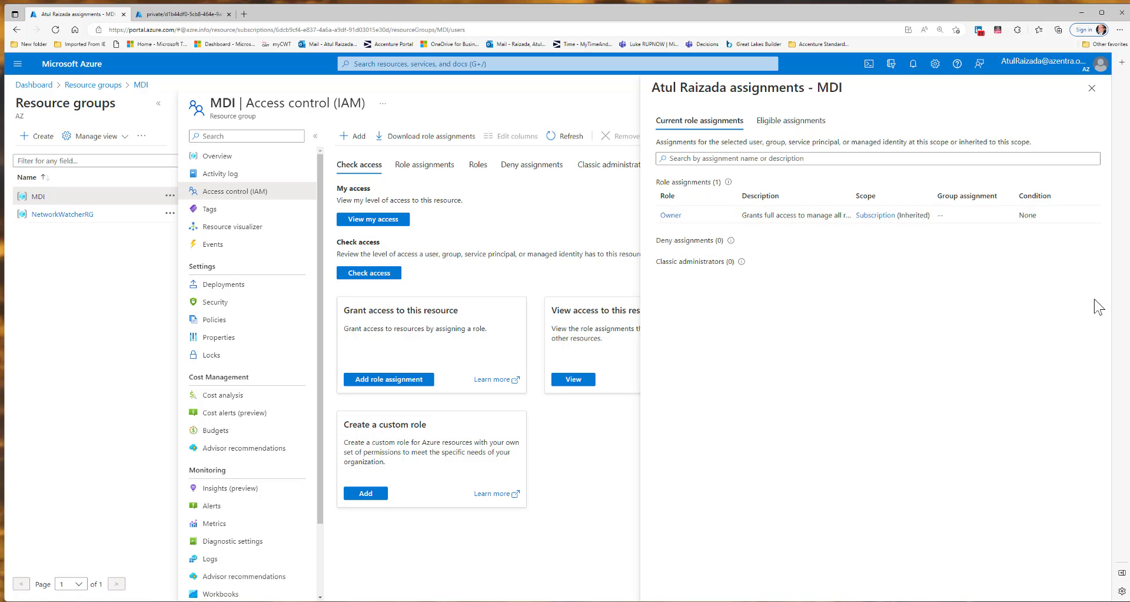
pyautogui.click(1092, 88)
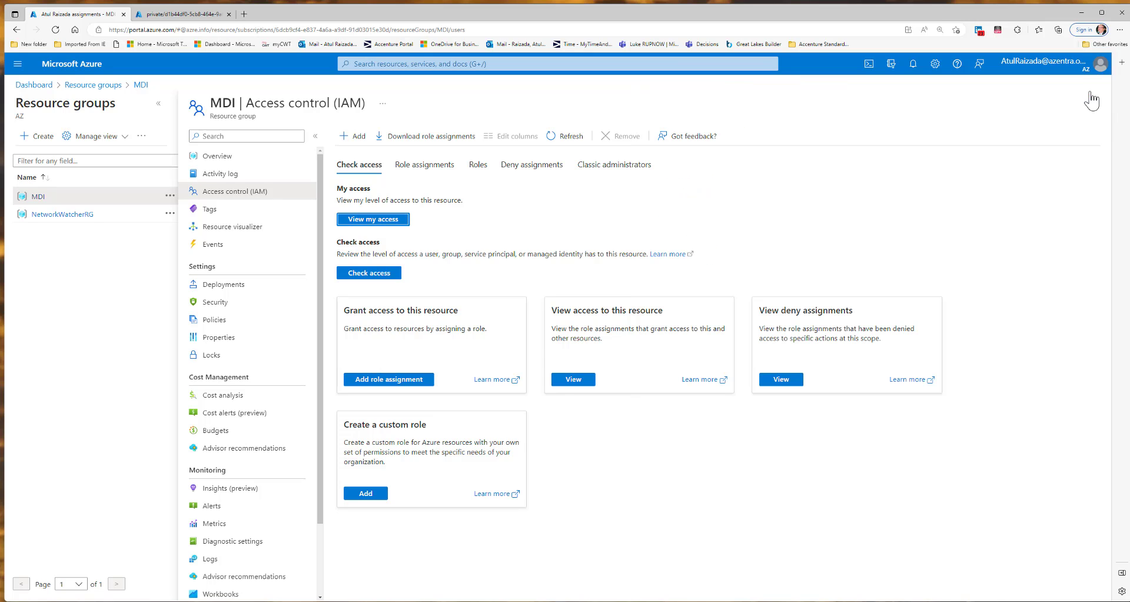
# Switch to the other tenant's portal tab and check its directory and subscription settings
pyautogui.click(167, 18)
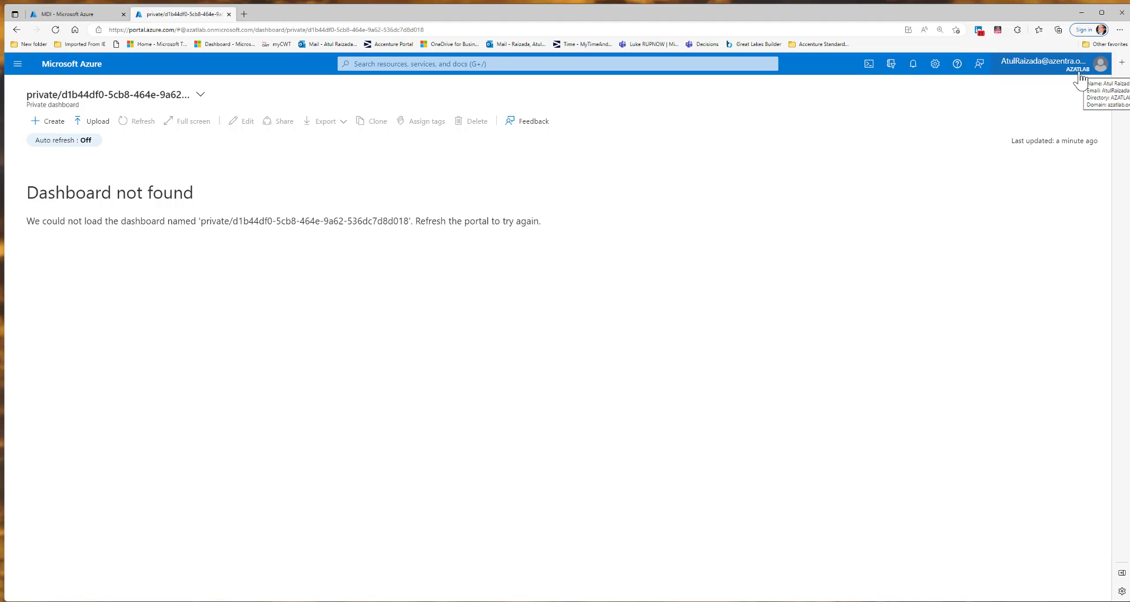
pyautogui.click(1080, 78)
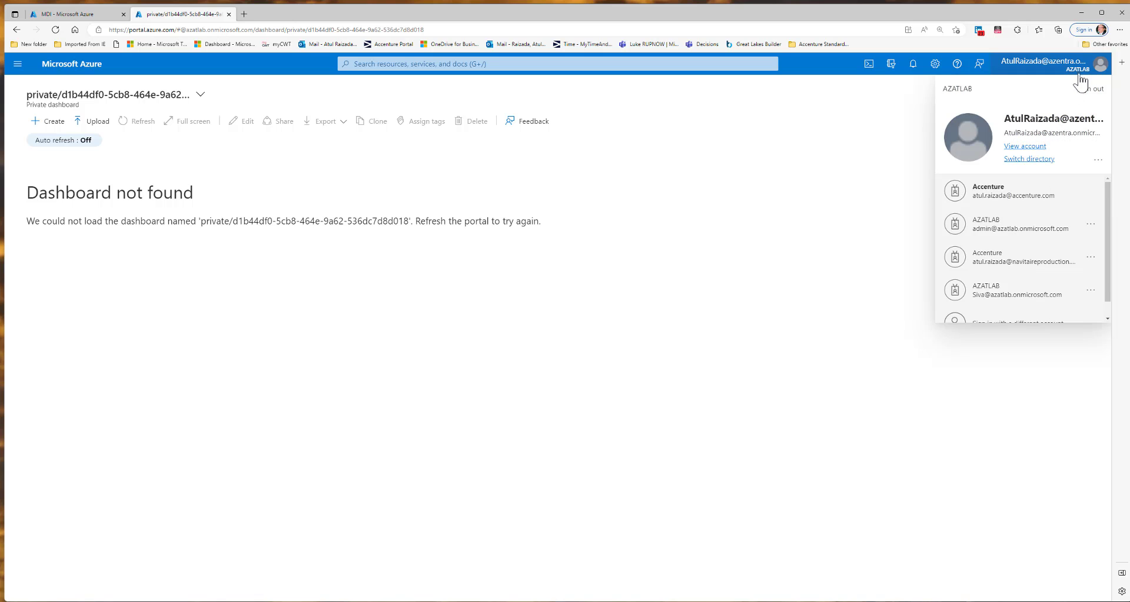
pyautogui.click(1029, 158)
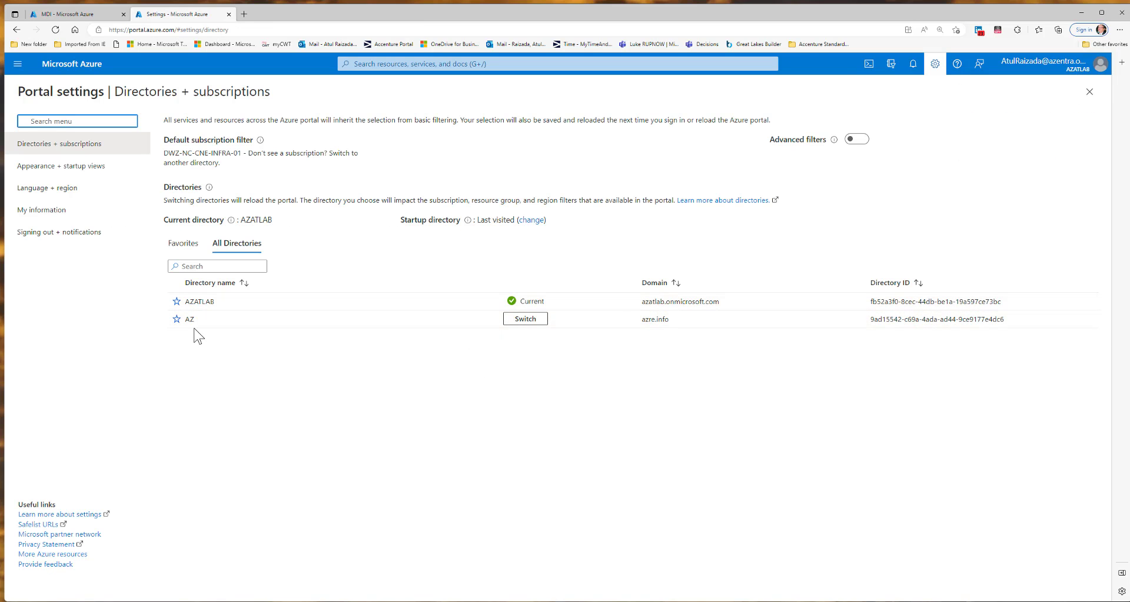
pyautogui.click(1090, 92)
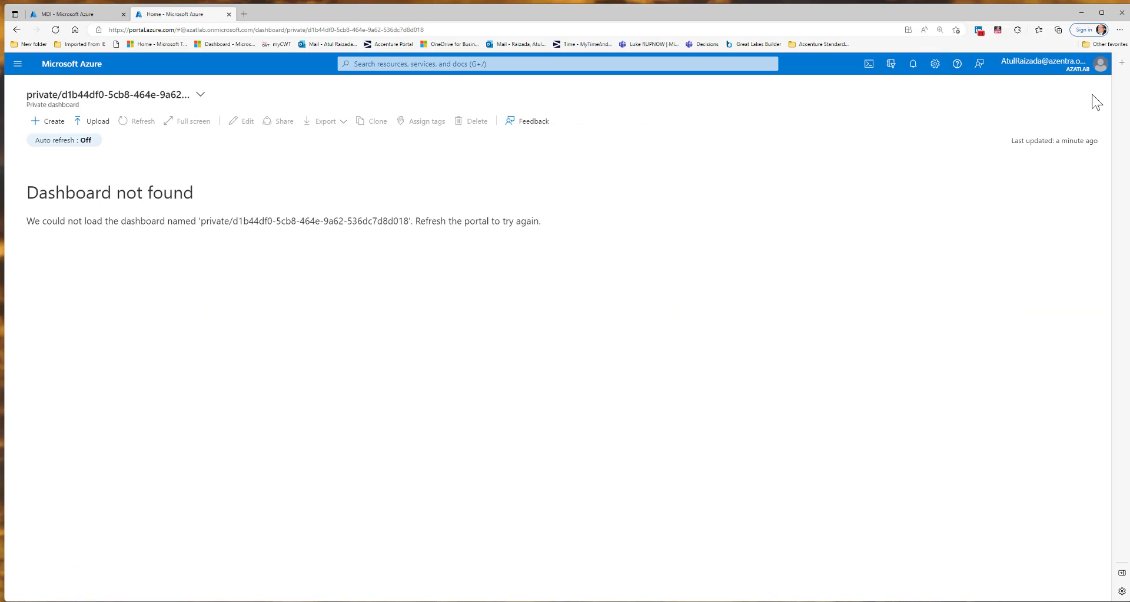
# Confirm your Contributor access on resource group 'new' and return to its overview
pyautogui.click(18, 64)
pyautogui.click(34, 197)
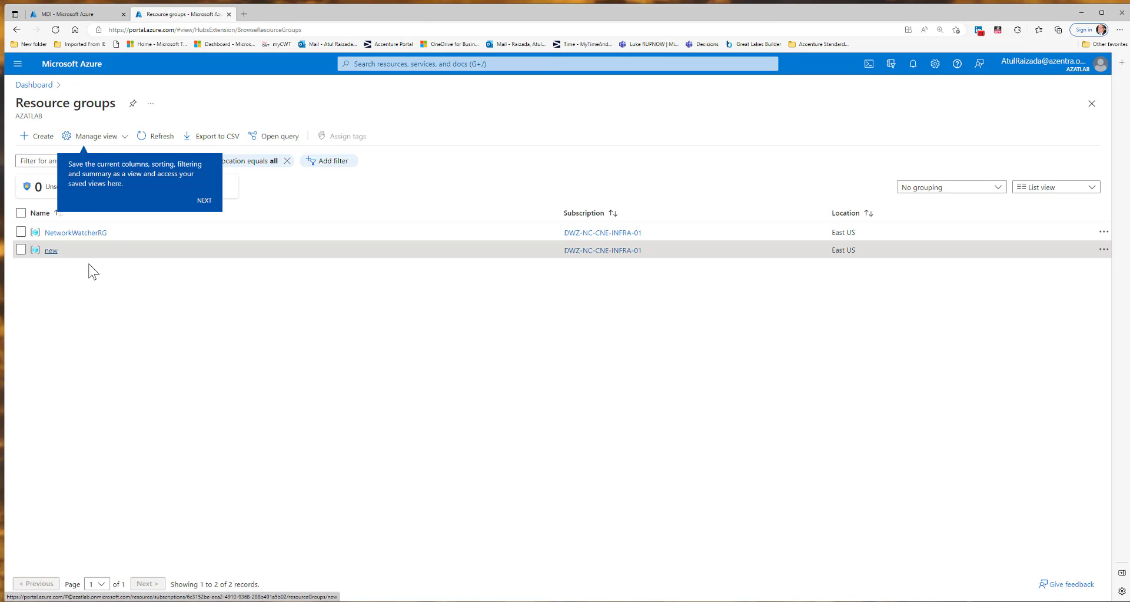
pyautogui.click(52, 250)
pyautogui.click(241, 192)
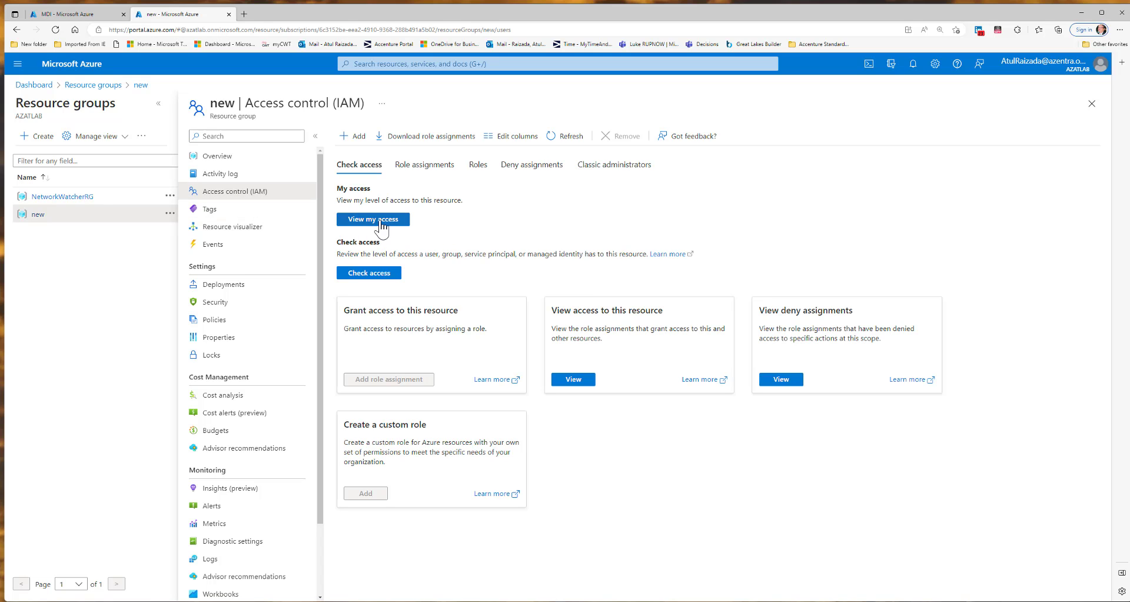
pyautogui.click(377, 220)
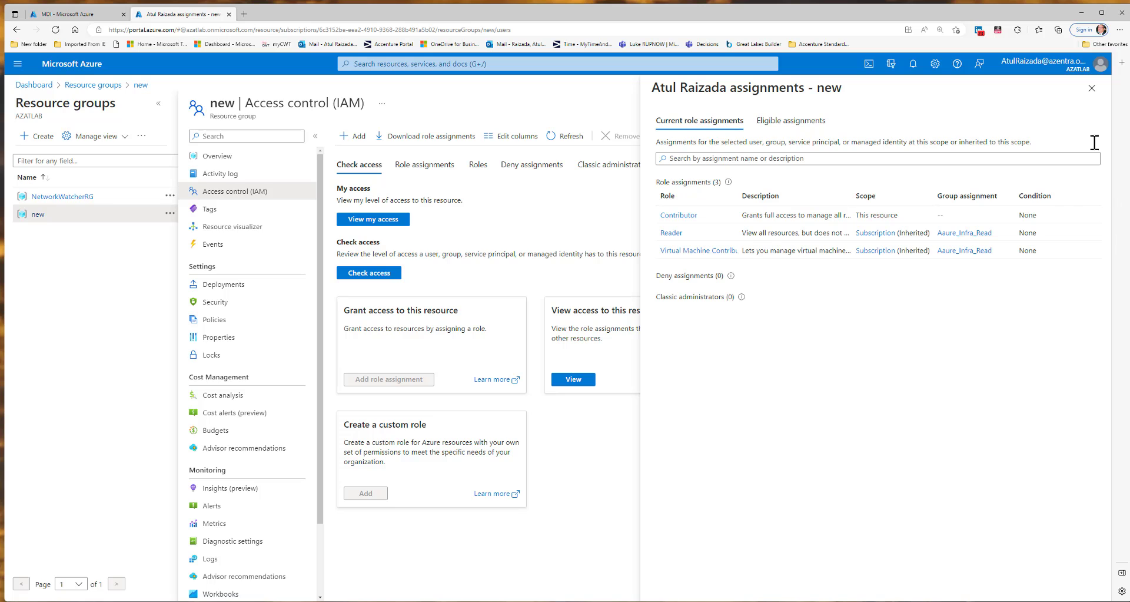
pyautogui.click(1092, 88)
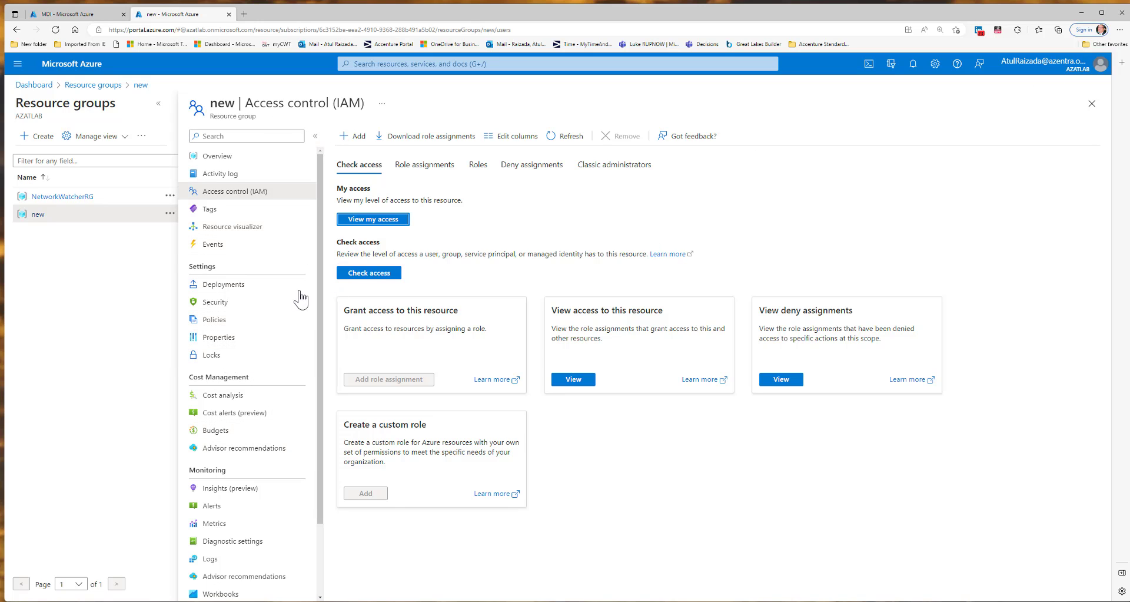
pyautogui.click(220, 160)
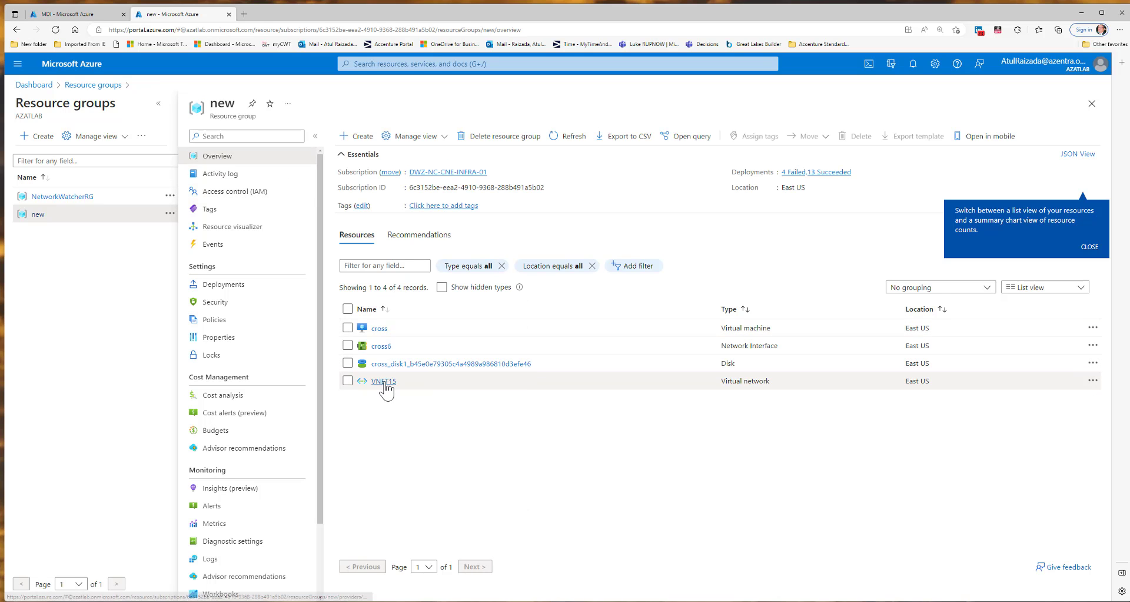
# Begin a VNET15 peering named Crosstenant that identifies the remote network by resource ID
pyautogui.click(382, 382)
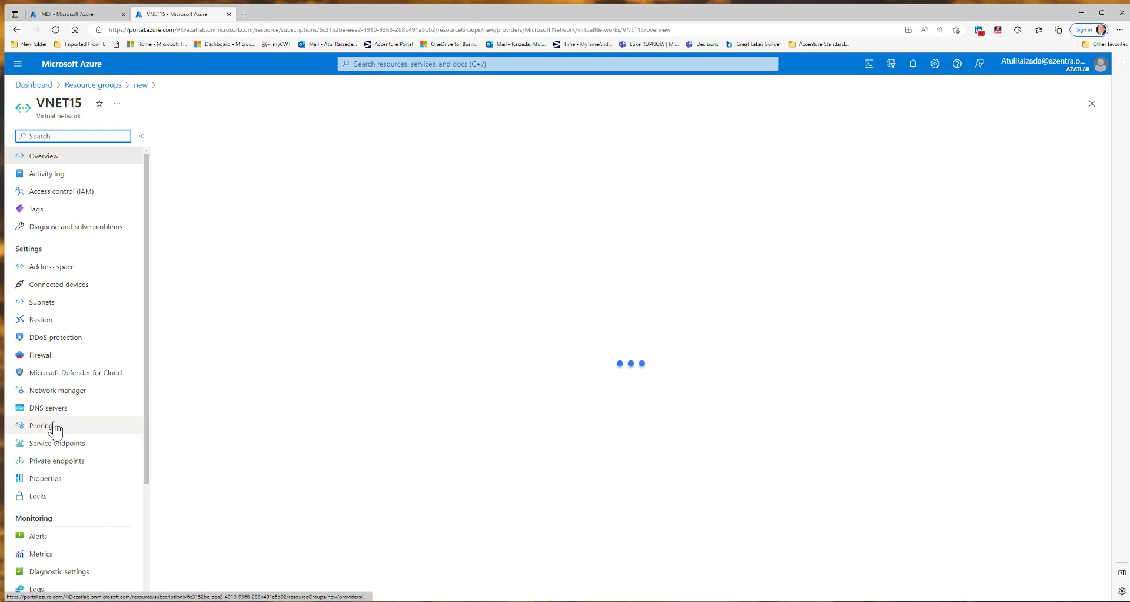
pyautogui.click(49, 426)
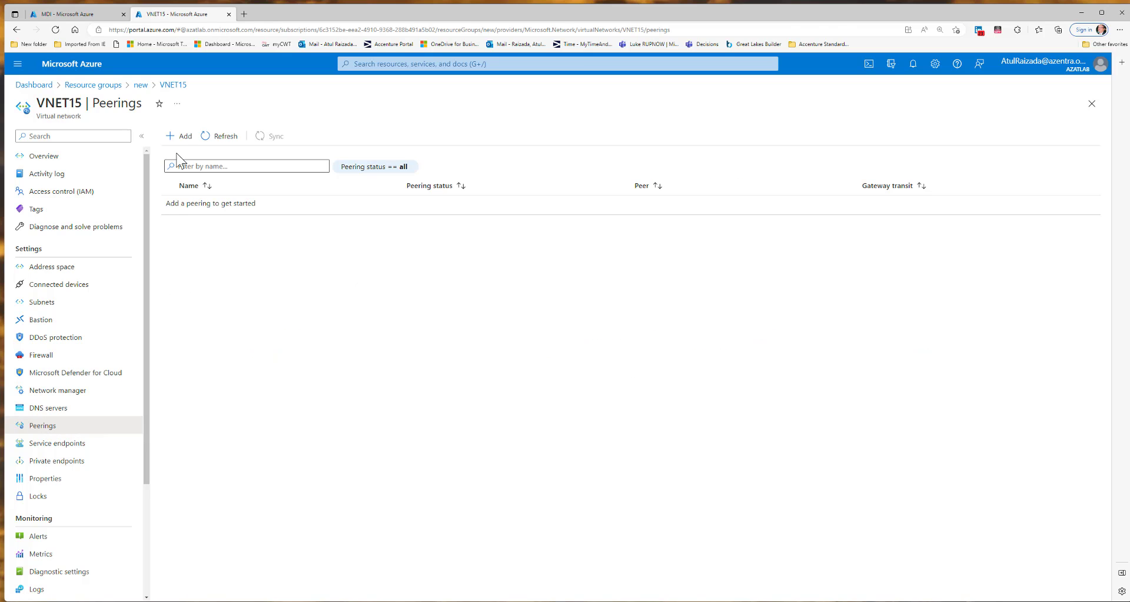
pyautogui.click(182, 137)
pyautogui.click(70, 225)
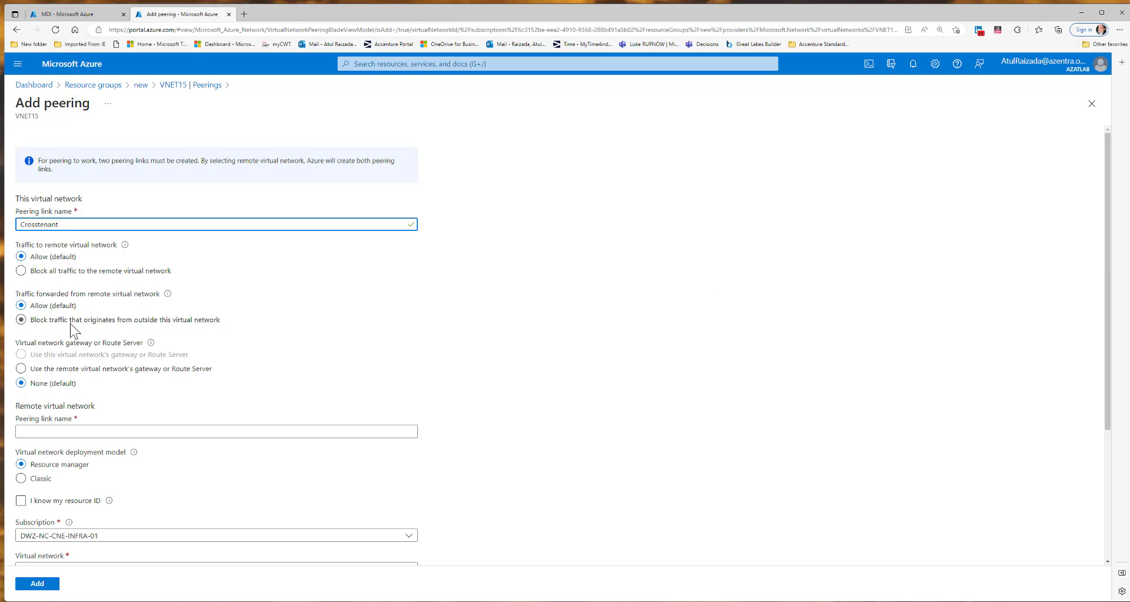
pyautogui.scroll(-3, 366, 342)
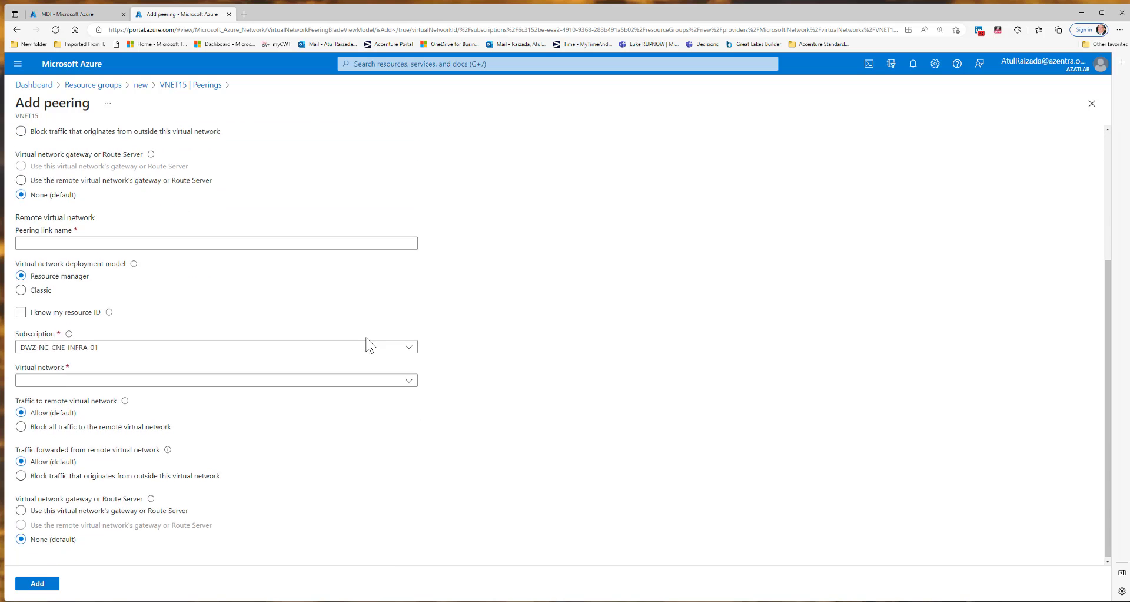
pyautogui.click(20, 314)
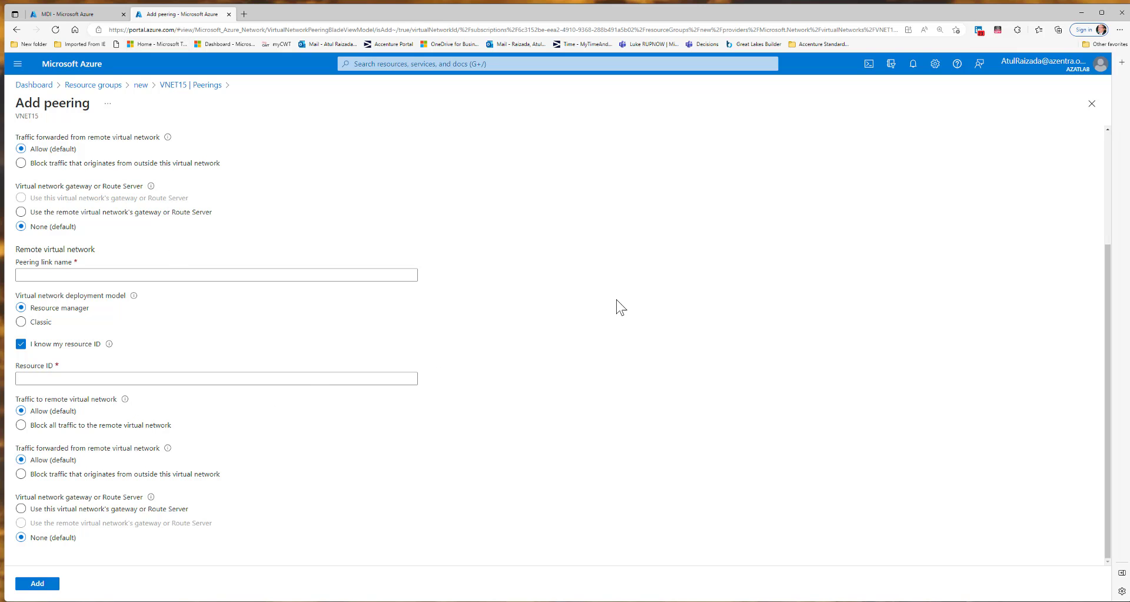
pyautogui.click(66, 14)
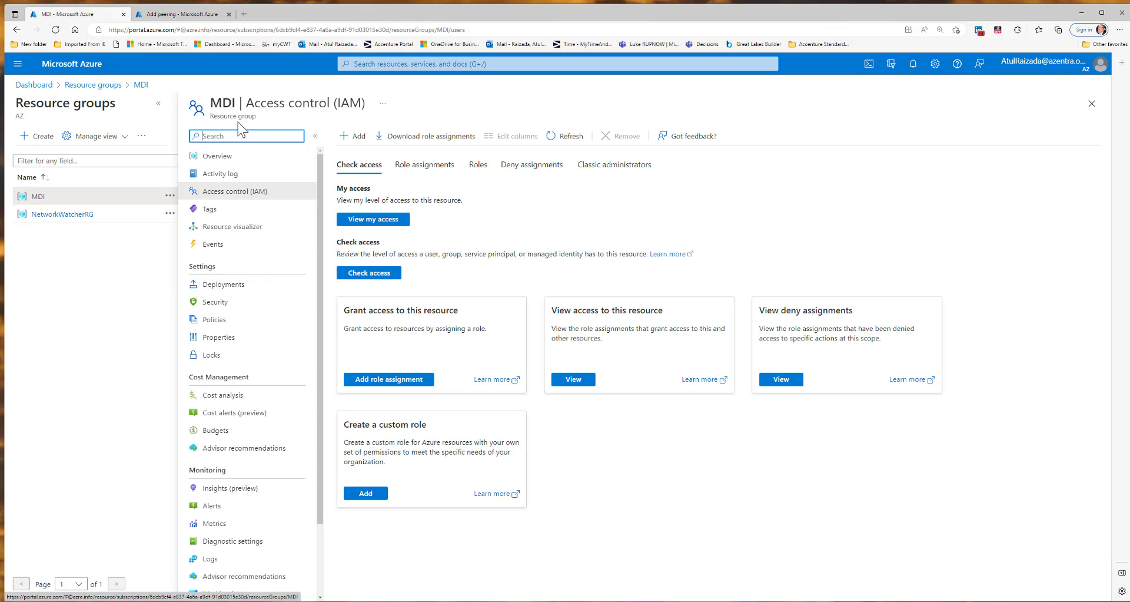
# Copy MDI-vnet's resource ID from its Properties into the peering form's remote resource ID field
pyautogui.click(219, 158)
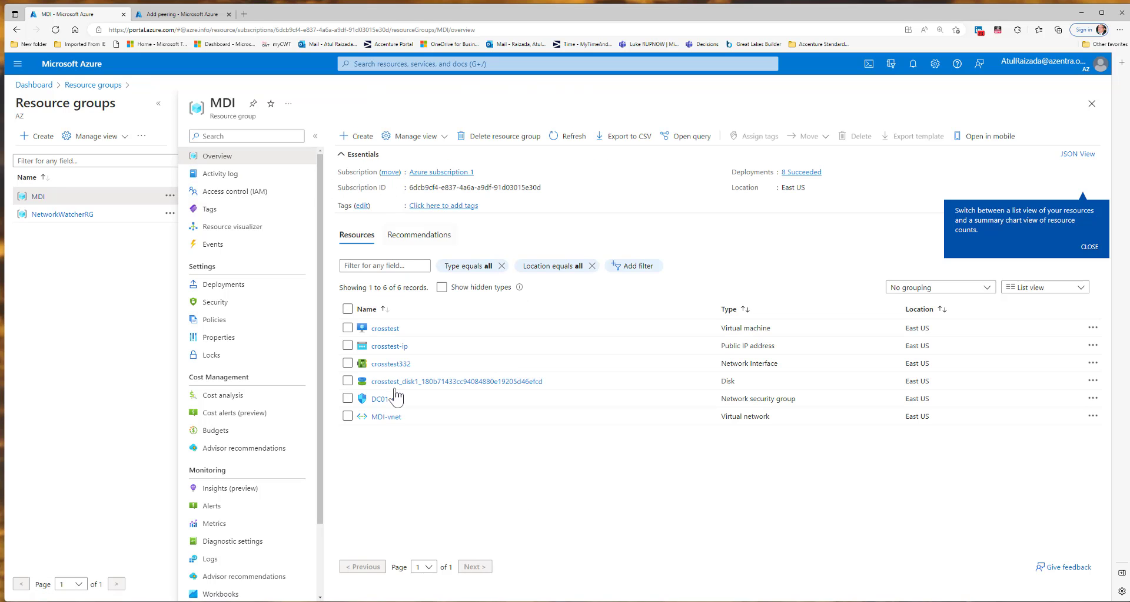
pyautogui.click(389, 417)
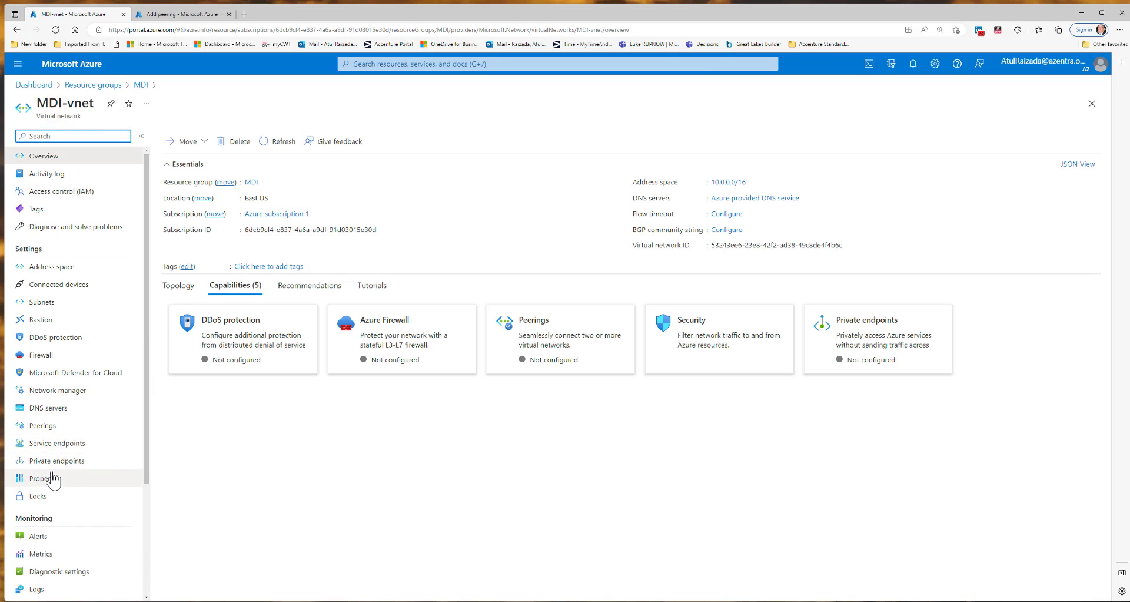
pyautogui.click(47, 480)
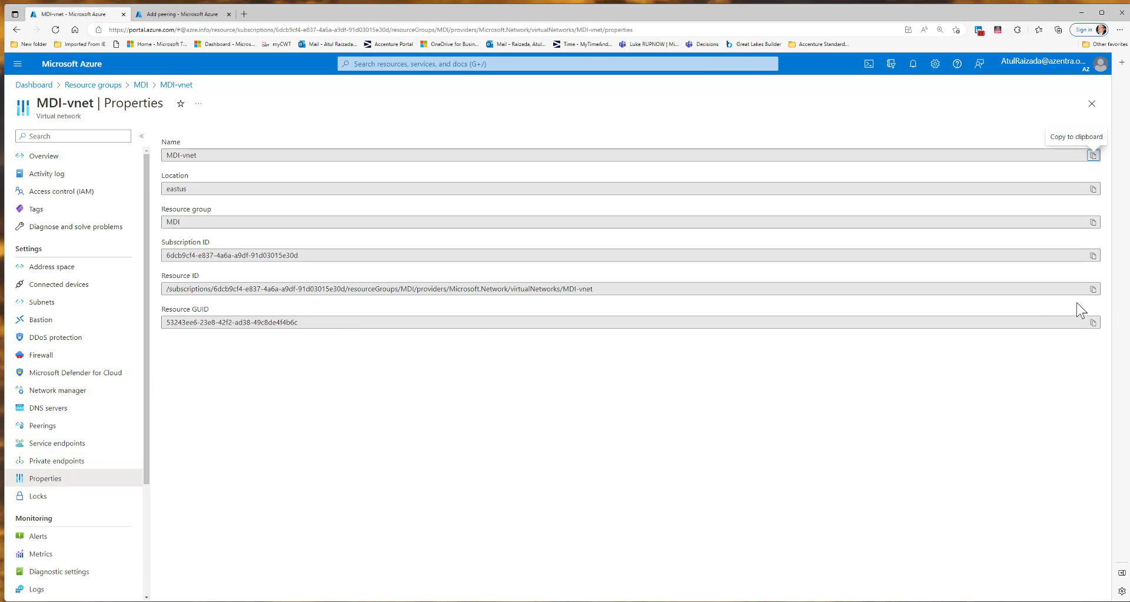
pyautogui.click(1093, 288)
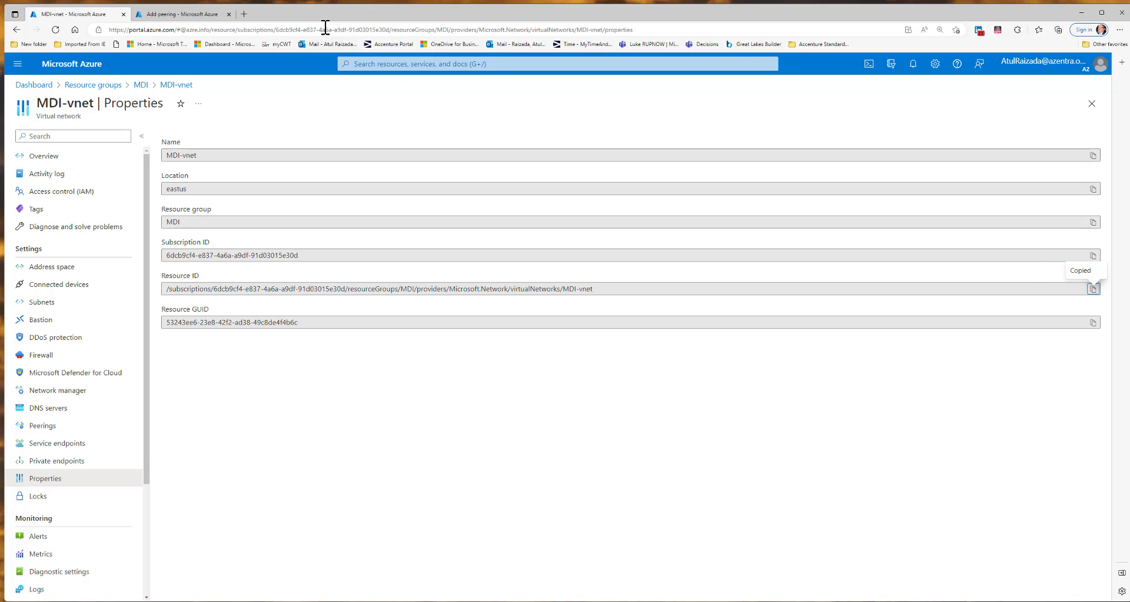
pyautogui.click(197, 17)
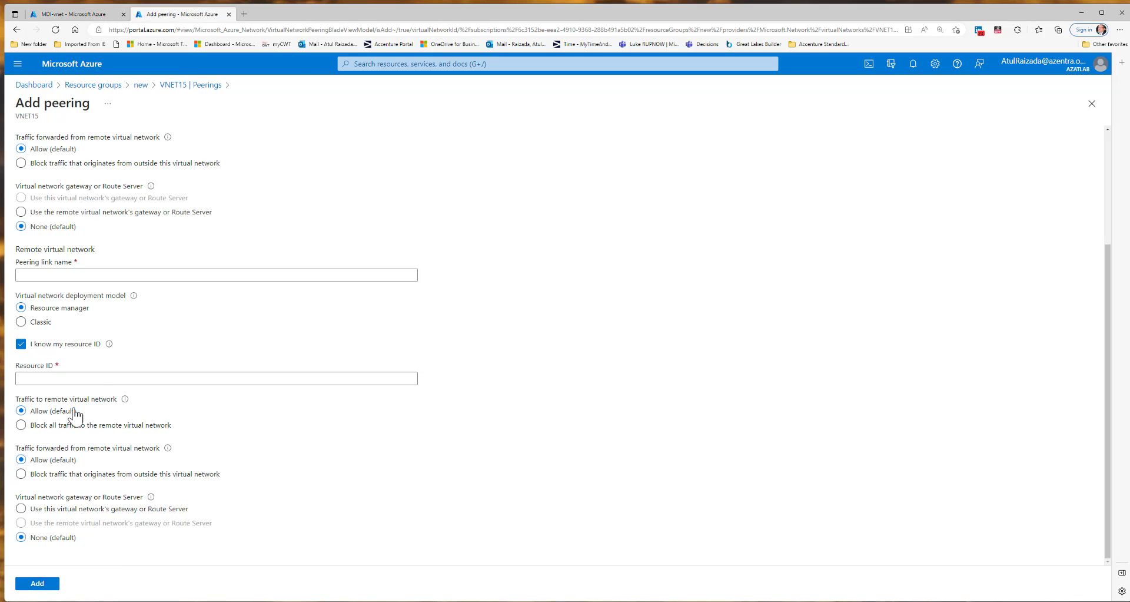
pyautogui.click(54, 379)
pyautogui.hotkey('ctrl', 'v')
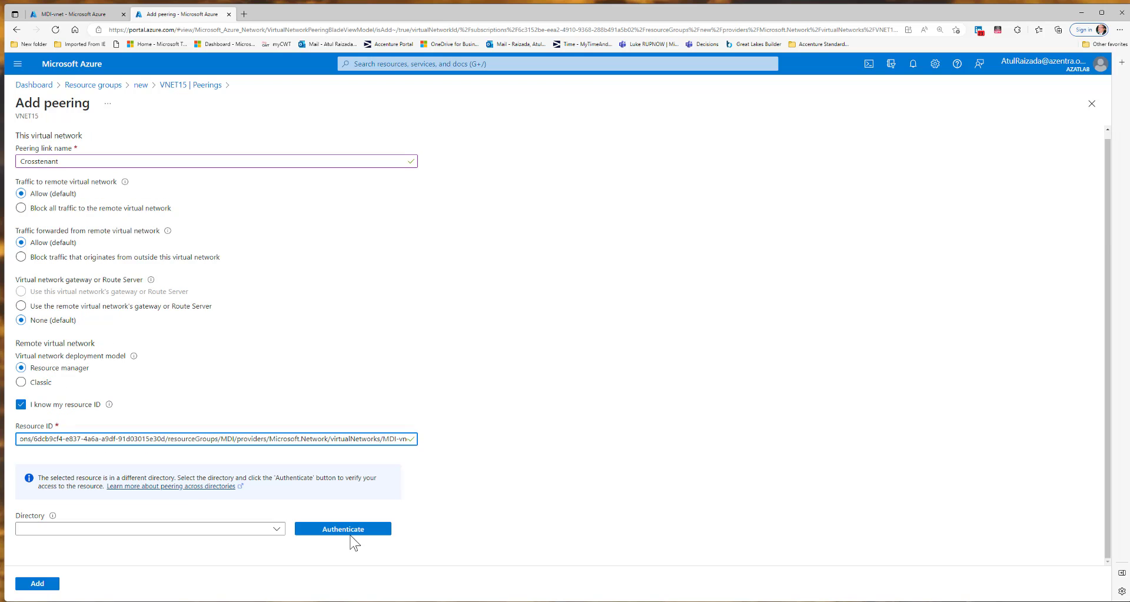
# Select the AZ (azre.info) directory, authenticate, and add the Crosstenant peering
pyautogui.click(277, 533)
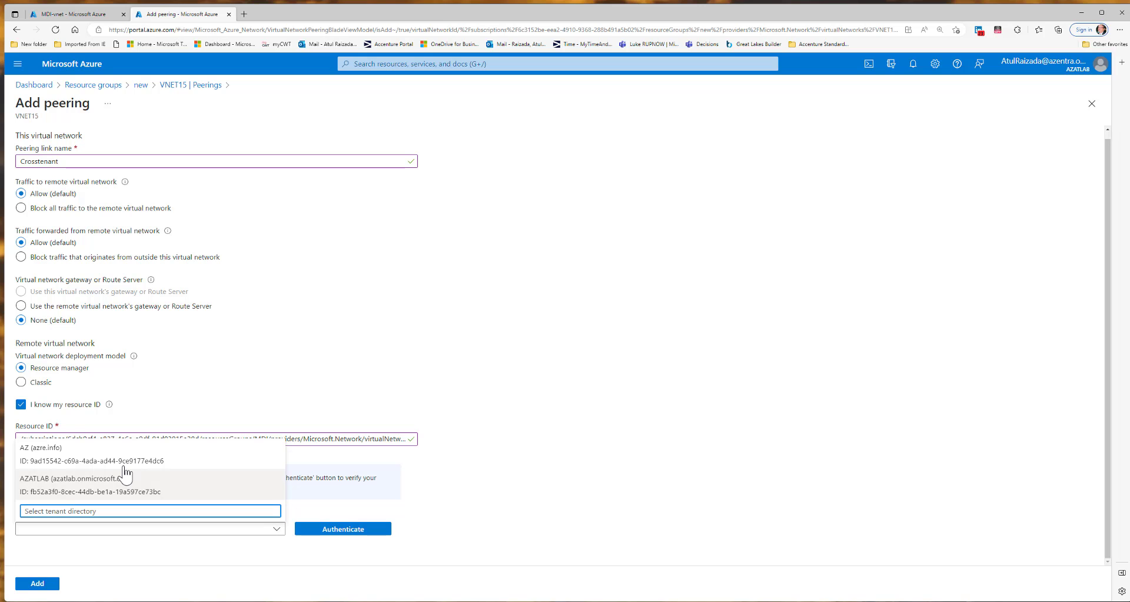
pyautogui.click(90, 459)
pyautogui.click(351, 534)
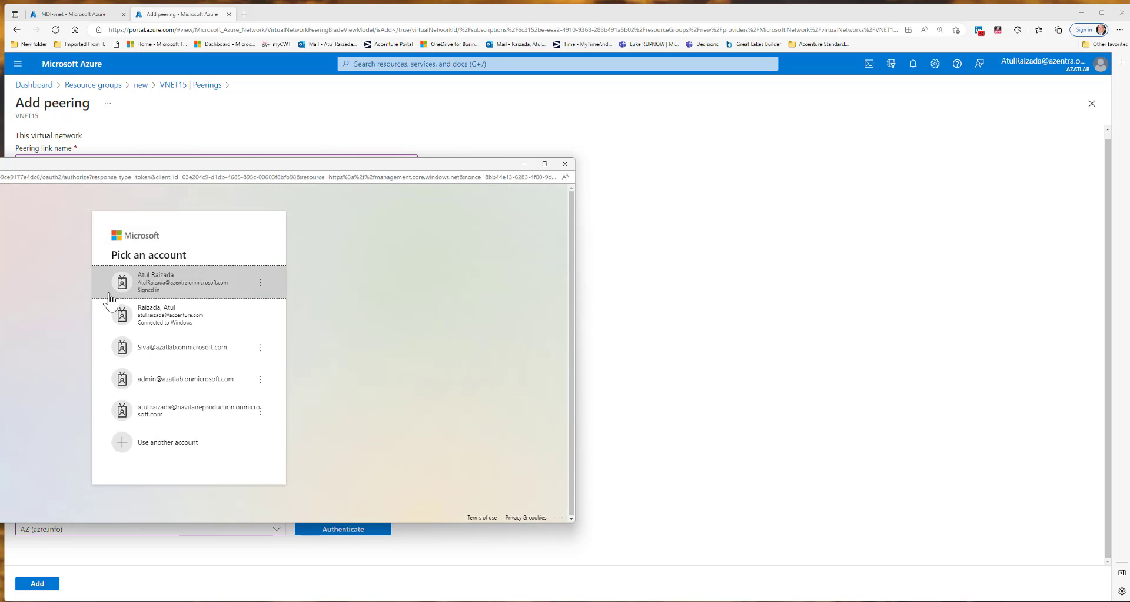
pyautogui.click(161, 291)
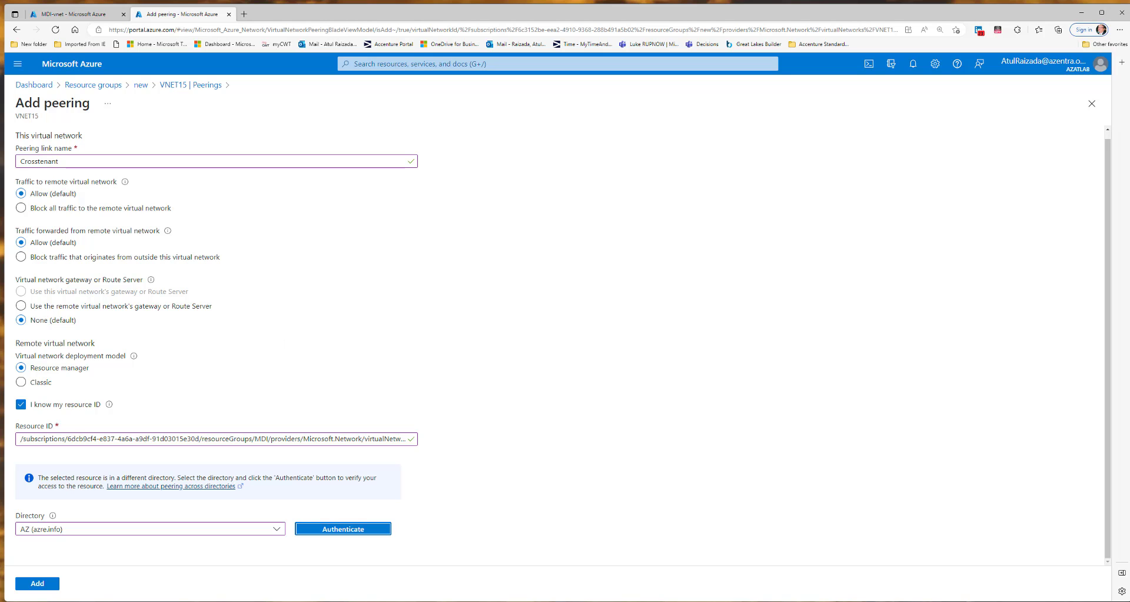
pyautogui.click(37, 583)
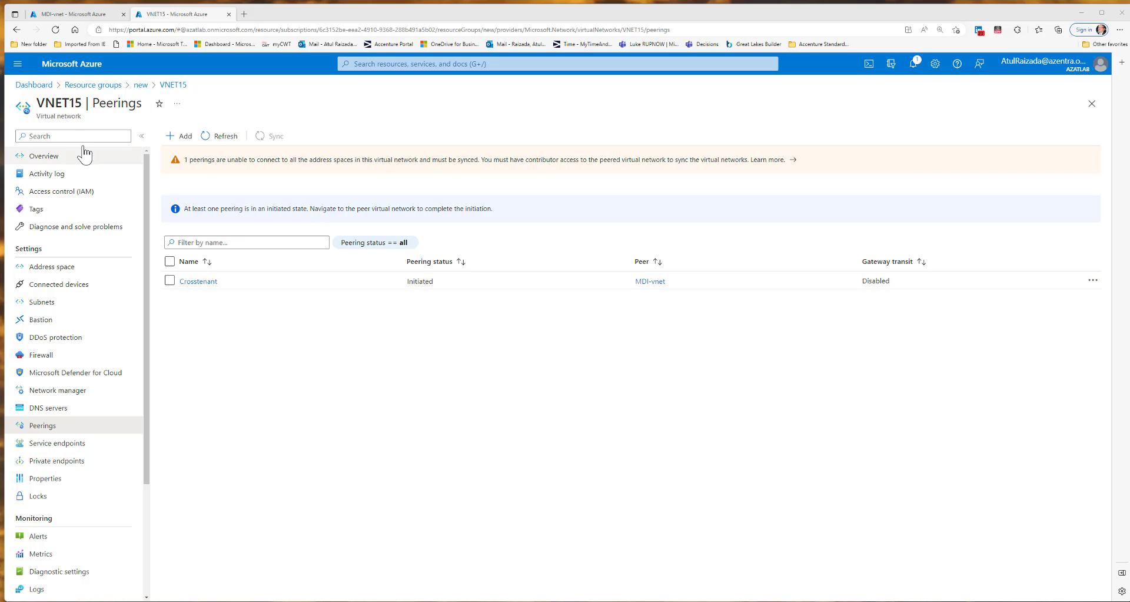
# Start a new peering on MDI-vnet that specifies the remote network by resource ID
pyautogui.click(82, 15)
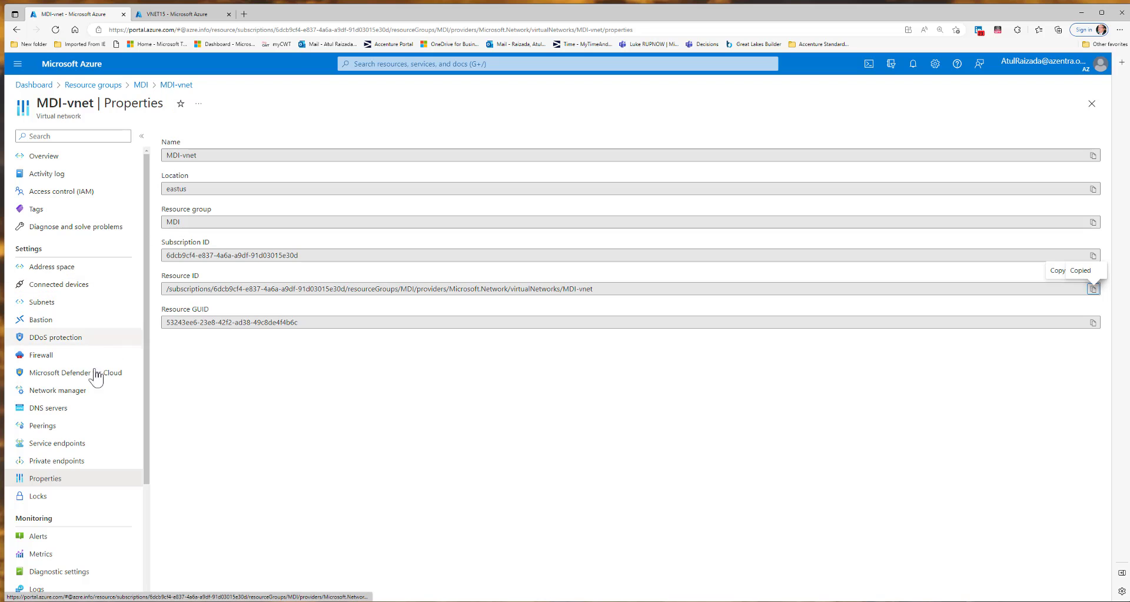
pyautogui.click(46, 427)
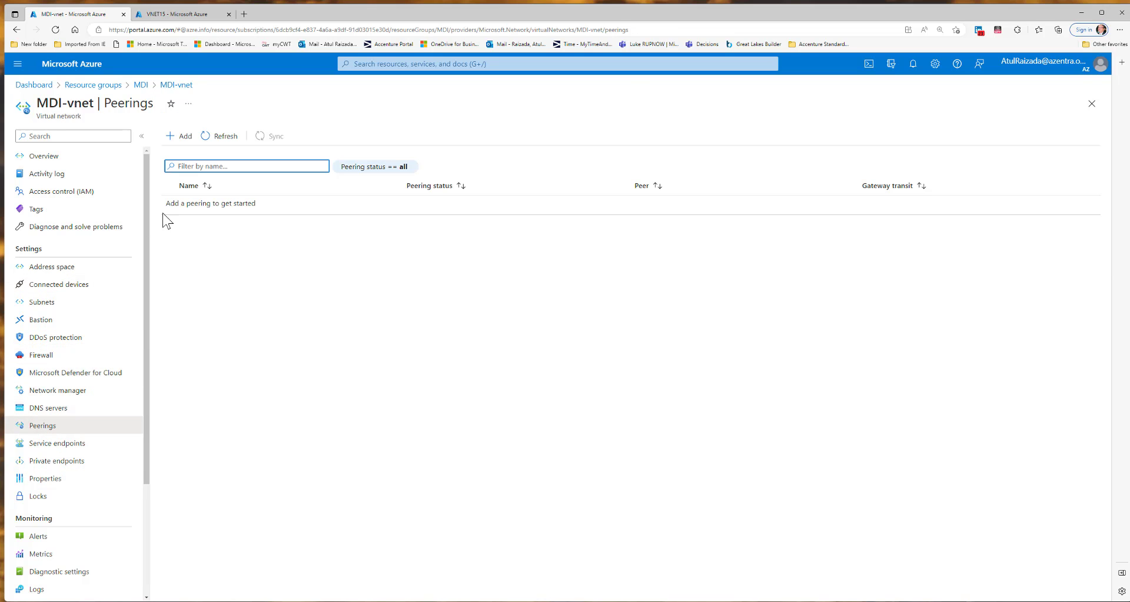
pyautogui.click(187, 139)
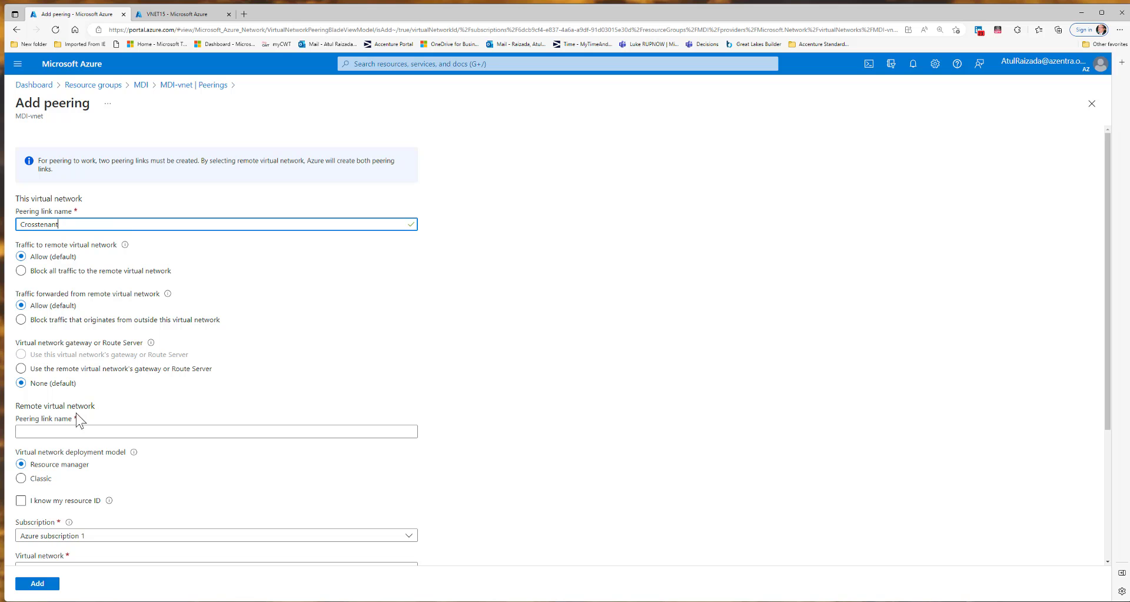
pyautogui.click(20, 500)
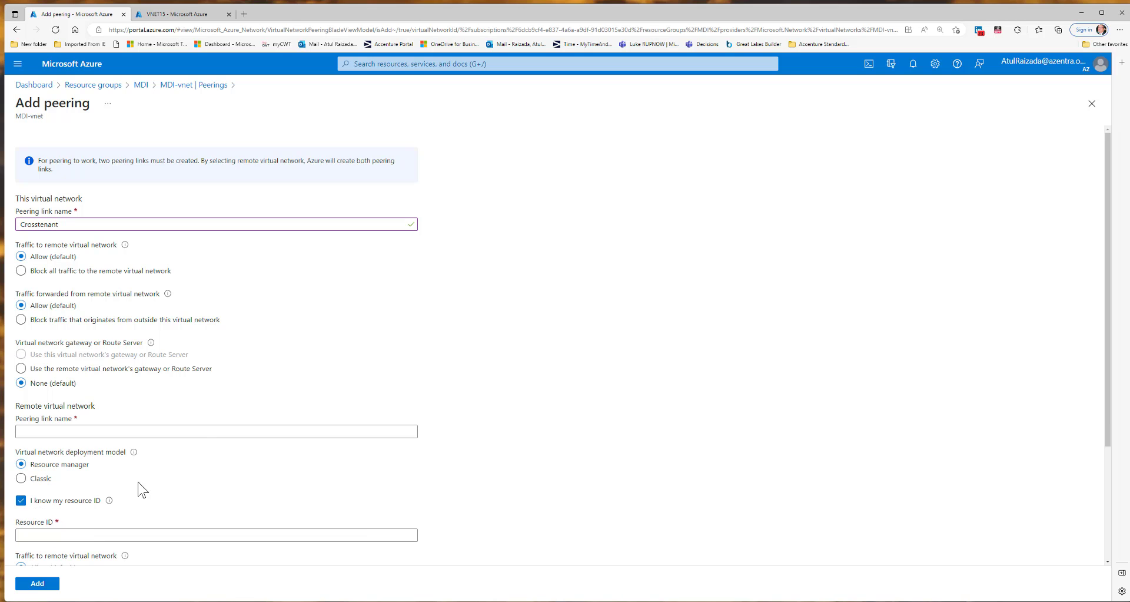
# Copy VNET15's resource ID from its Properties and paste it into the peering form
pyautogui.click(201, 14)
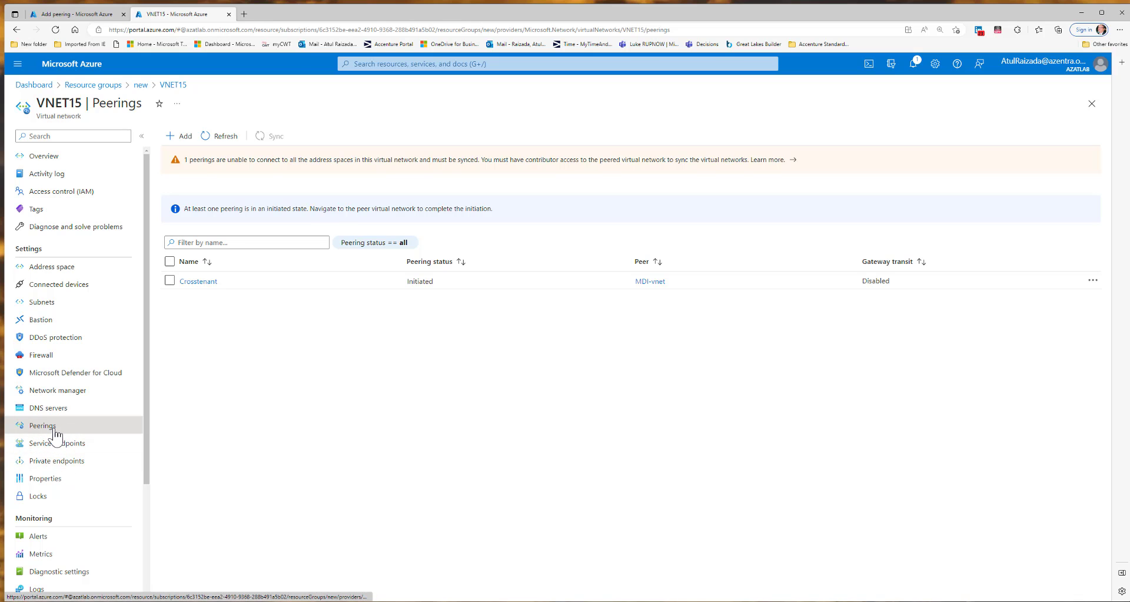
pyautogui.click(45, 479)
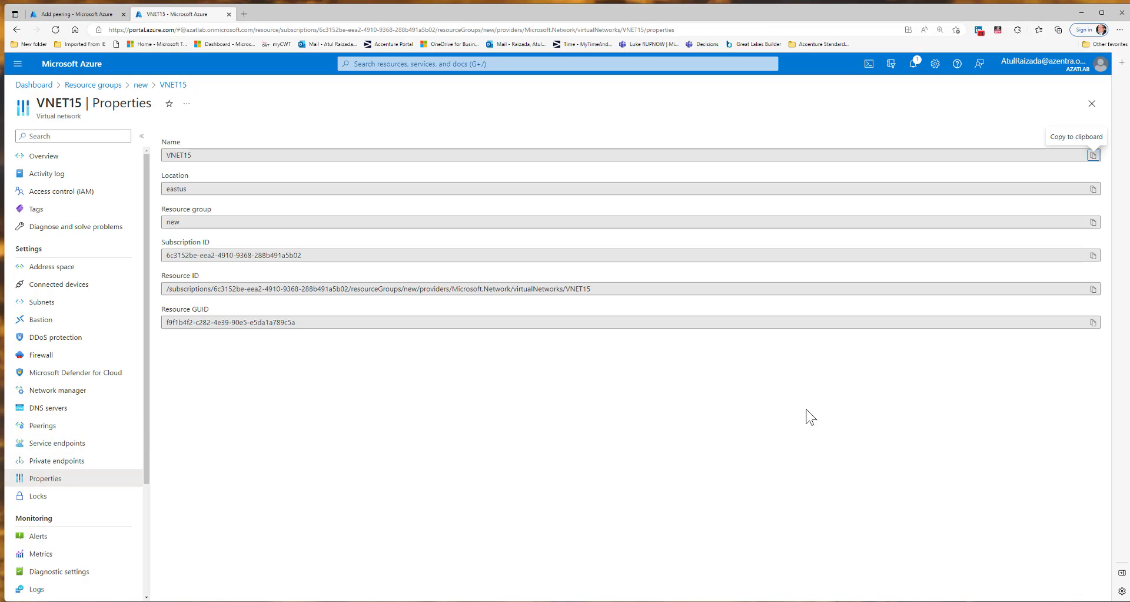
pyautogui.click(1094, 289)
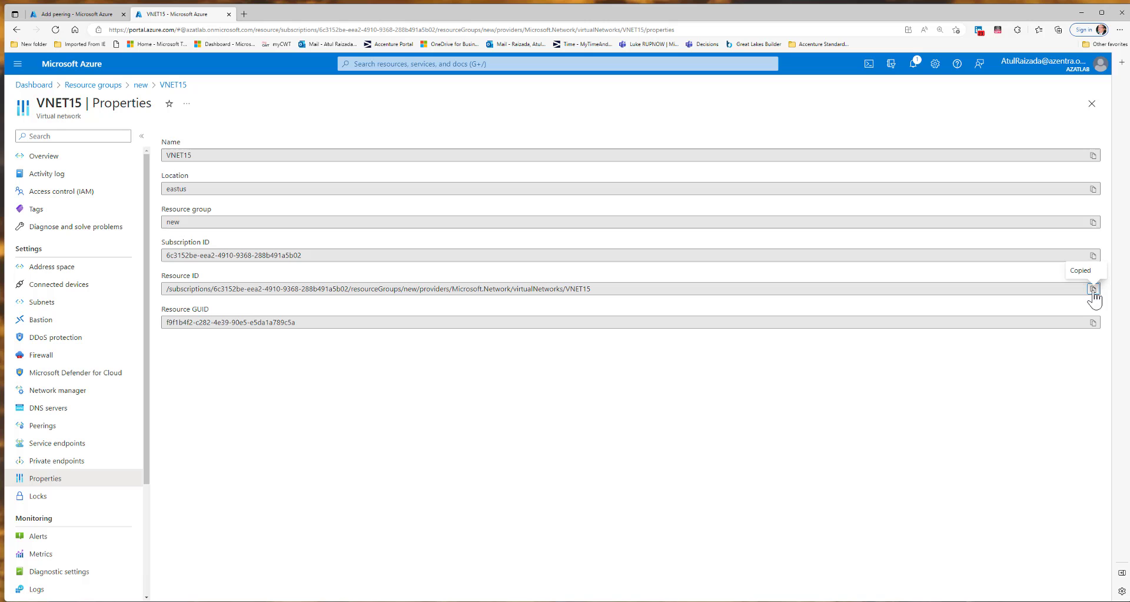
pyautogui.click(72, 14)
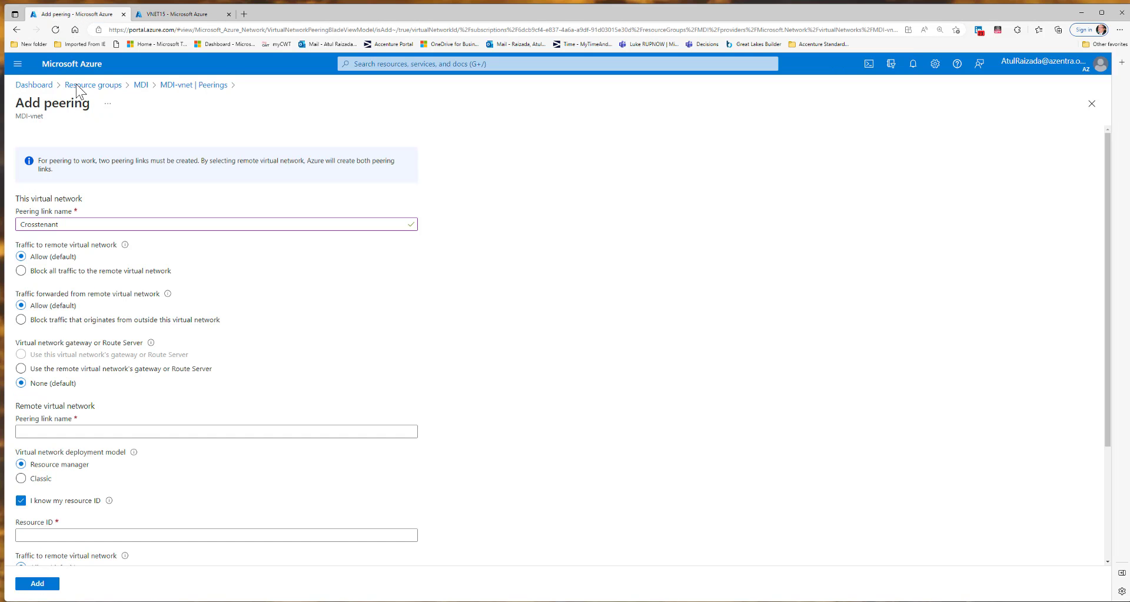
pyautogui.click(28, 534)
pyautogui.hotkey('ctrl', 'v')
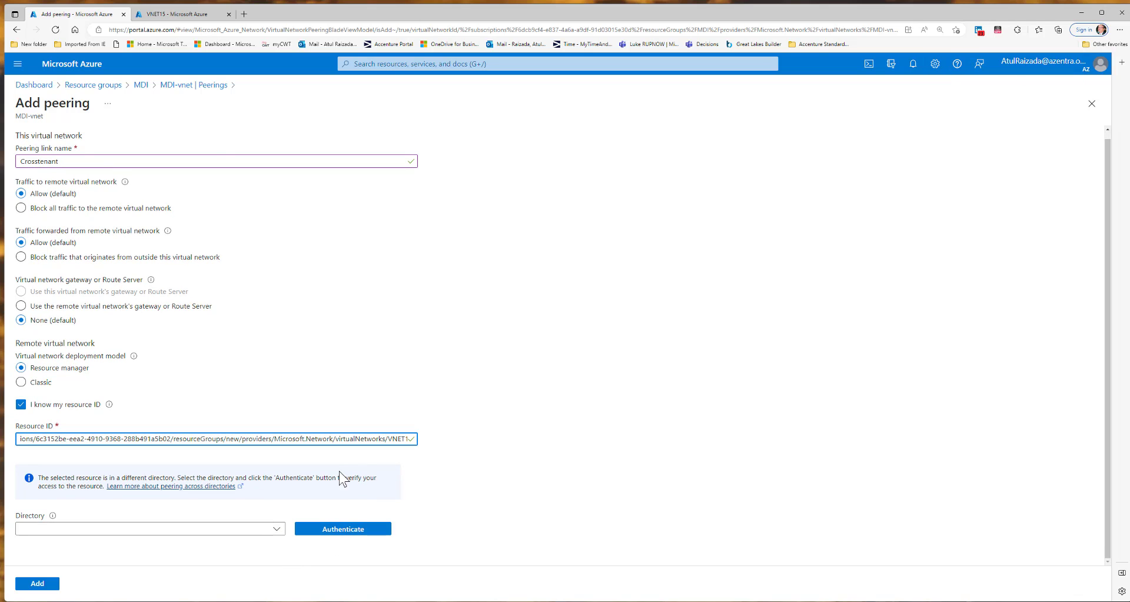
# Choose the AZATLAB directory, authenticate, and add the cross-tenant peering
pyautogui.click(276, 528)
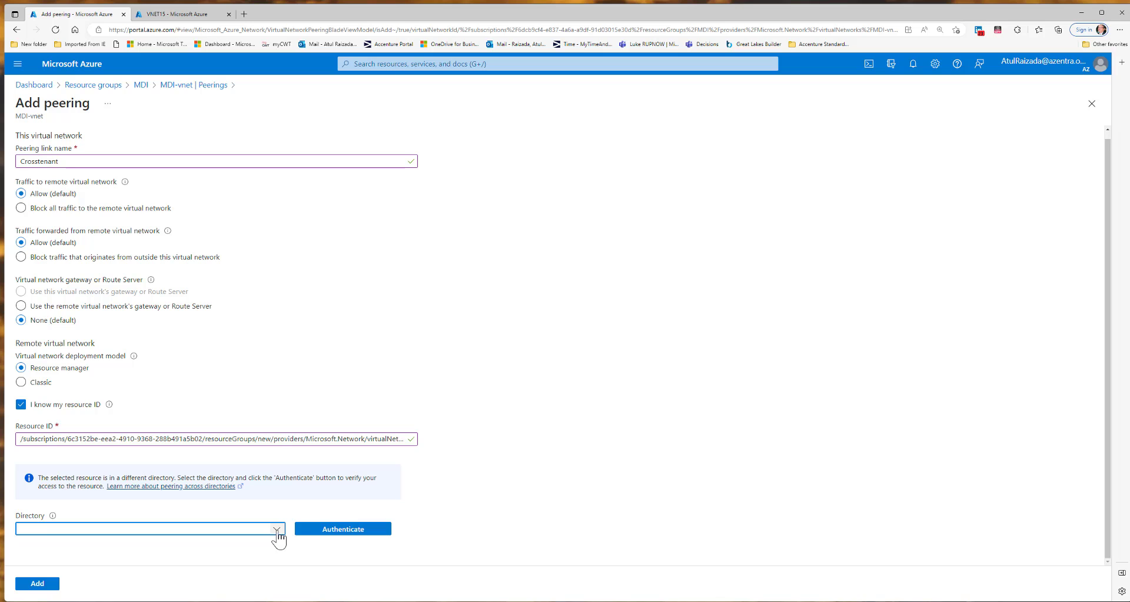
pyautogui.click(276, 530)
pyautogui.click(68, 495)
pyautogui.click(331, 533)
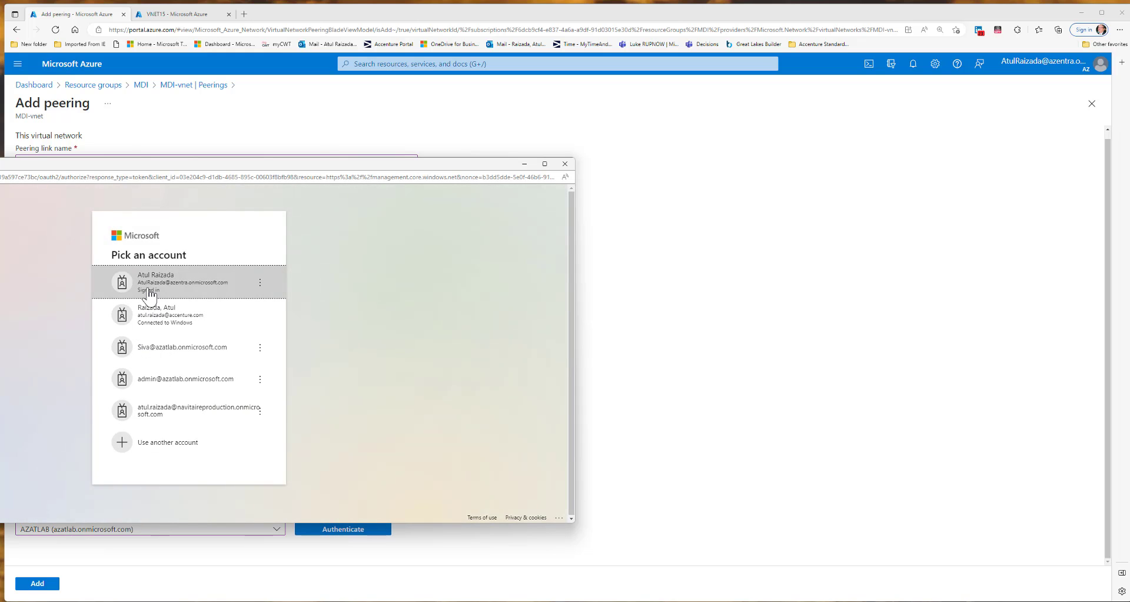
pyautogui.click(150, 293)
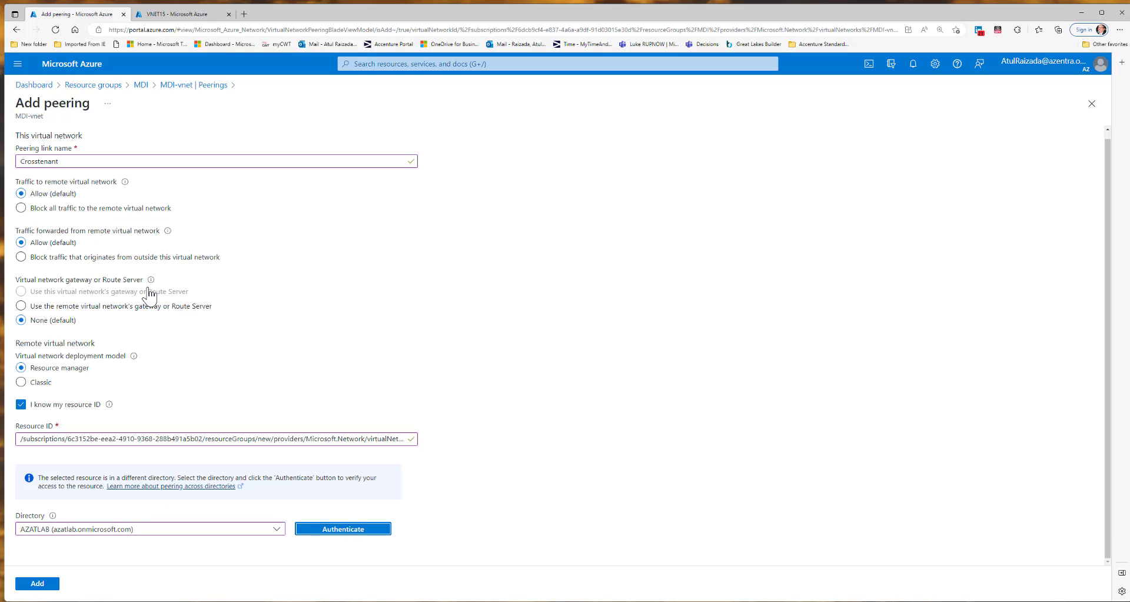
pyautogui.click(38, 583)
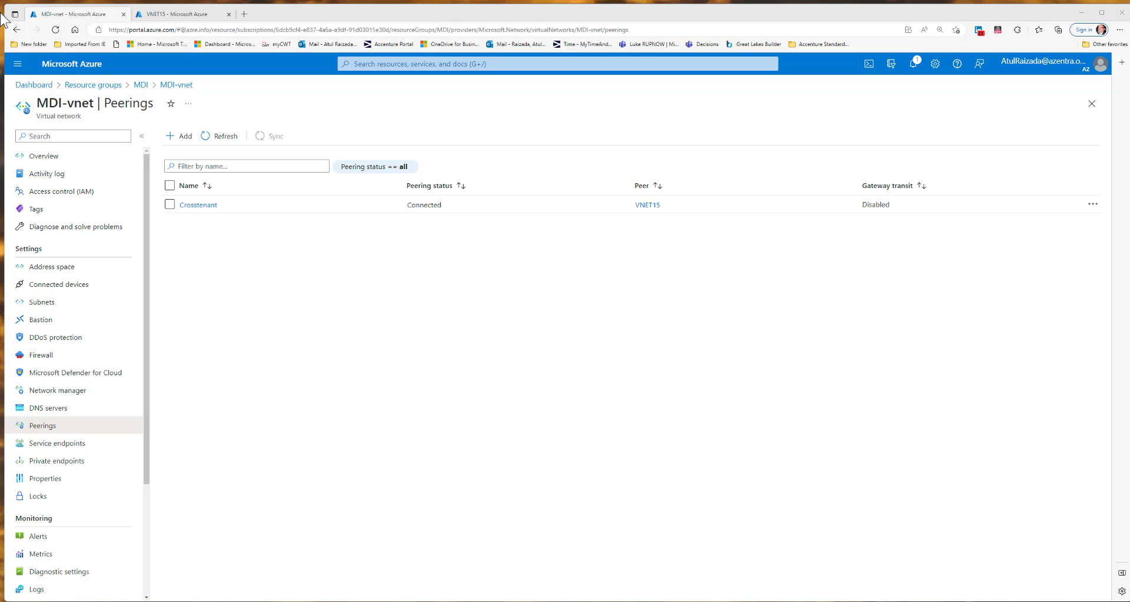
# Verify that VNET15's Crosstenant peering now shows Connected
pyautogui.click(172, 14)
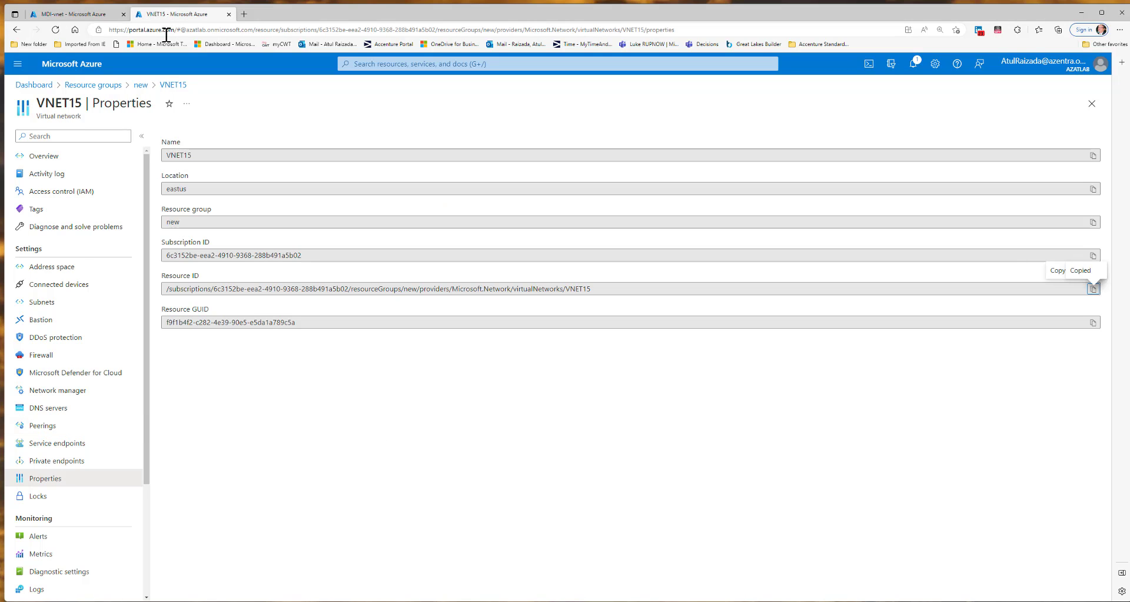
pyautogui.click(54, 426)
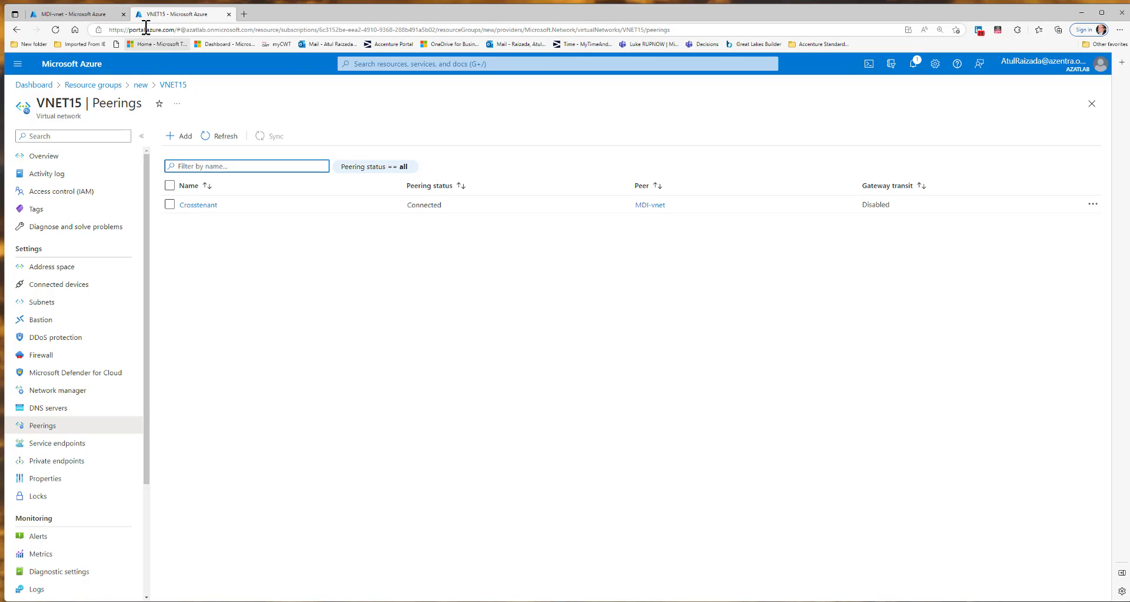
pyautogui.click(88, 14)
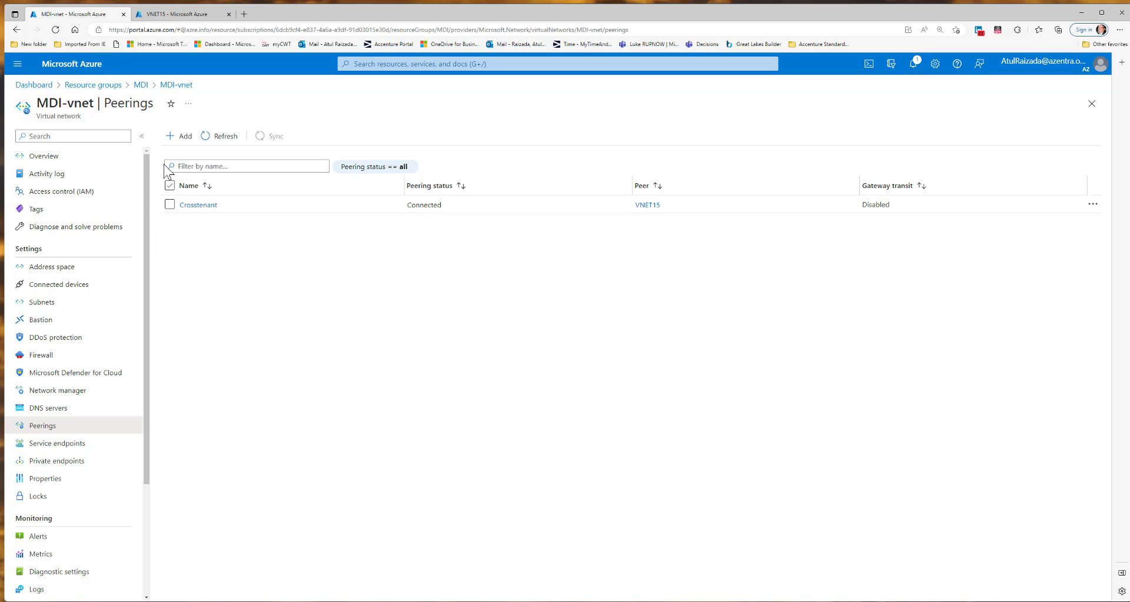
# Copy the crosstest VM's private IP 10.0.0.4 and switch to its remote desktop session
pyautogui.click(141, 90)
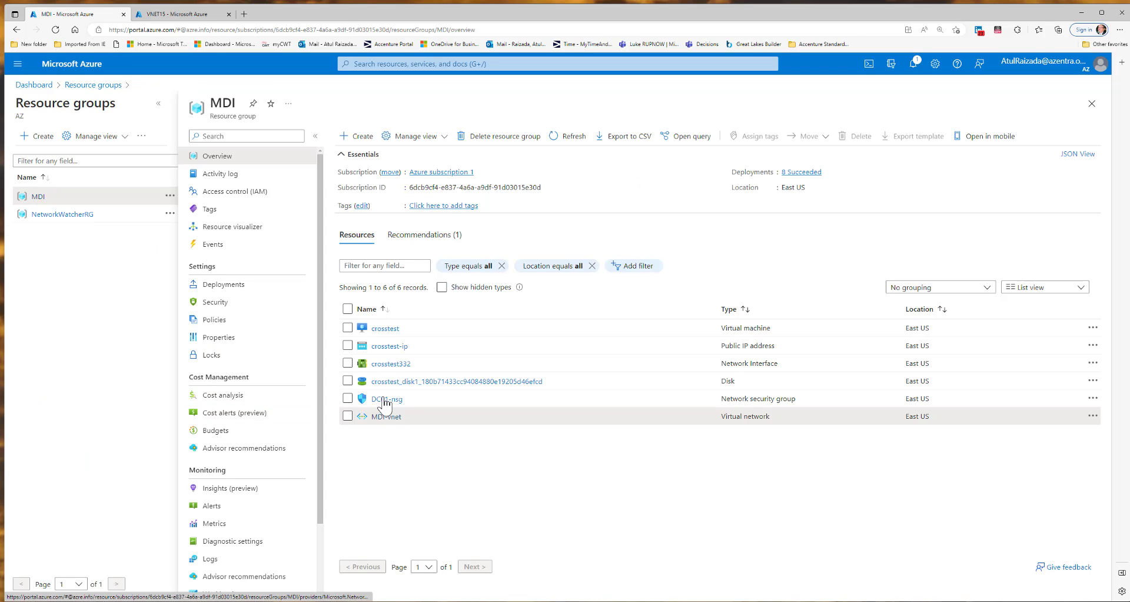
pyautogui.click(384, 332)
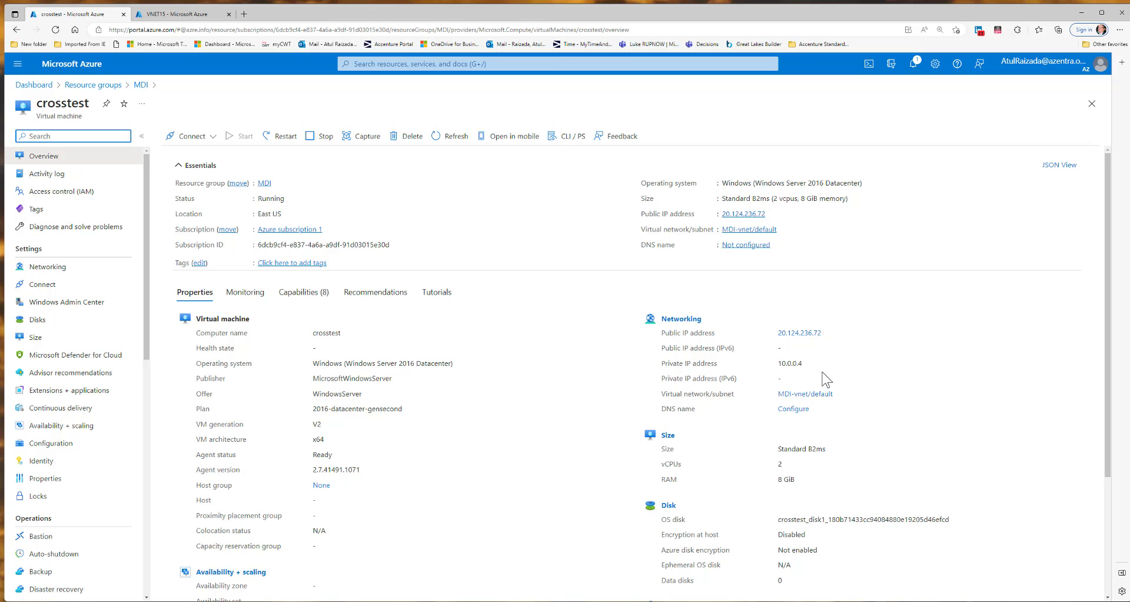
pyautogui.moveTo(806, 365); pyautogui.dragTo(781, 363)
pyautogui.rightClick(818, 335)
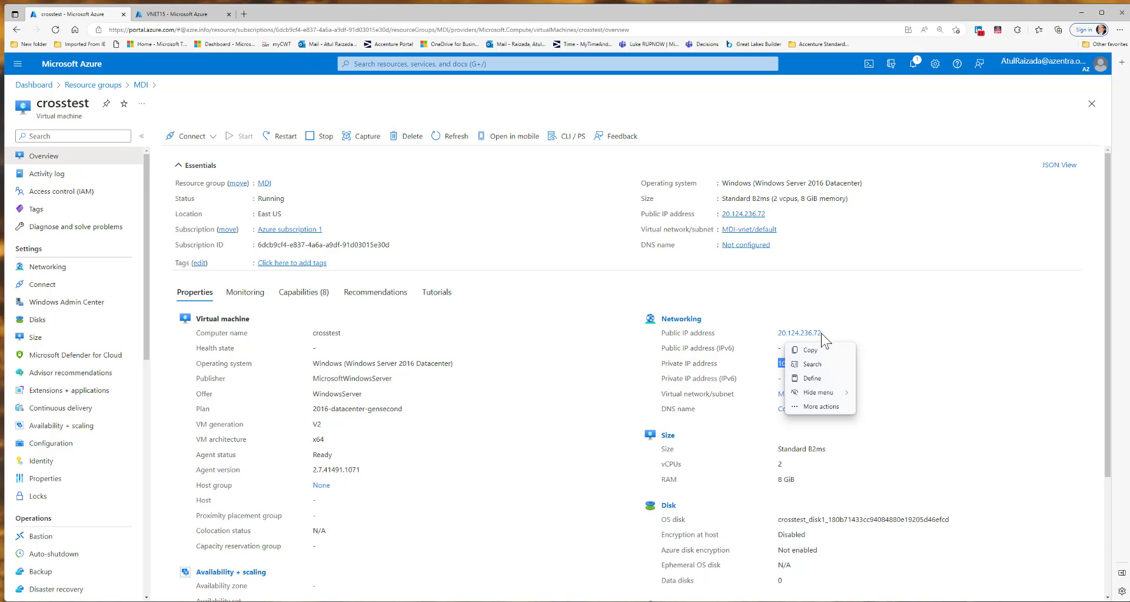
pyautogui.click(836, 345)
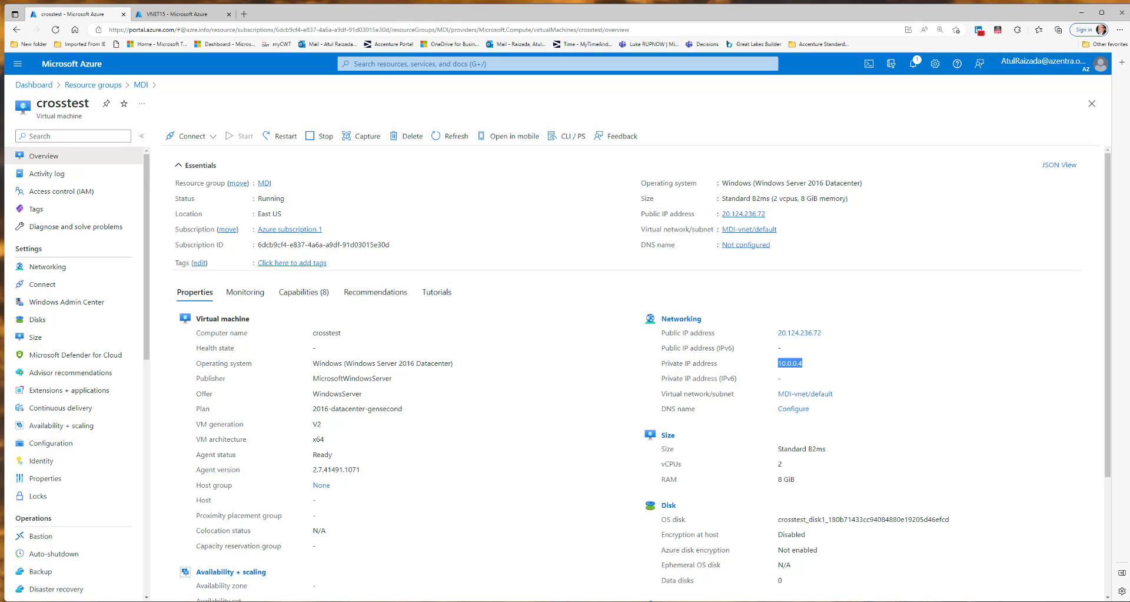
pyautogui.hotkey('alt', 'Tab')
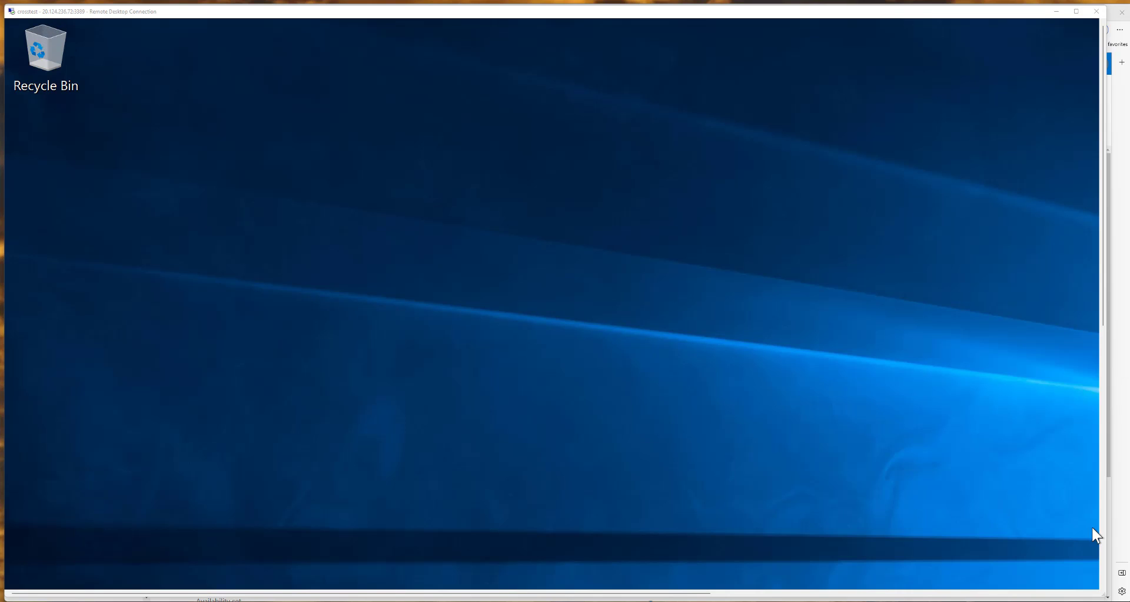
# Launch Remote Desktop Connection inside the crosstest VM and enter 192.168.0.4 as the computer
pyautogui.click(1104, 486)
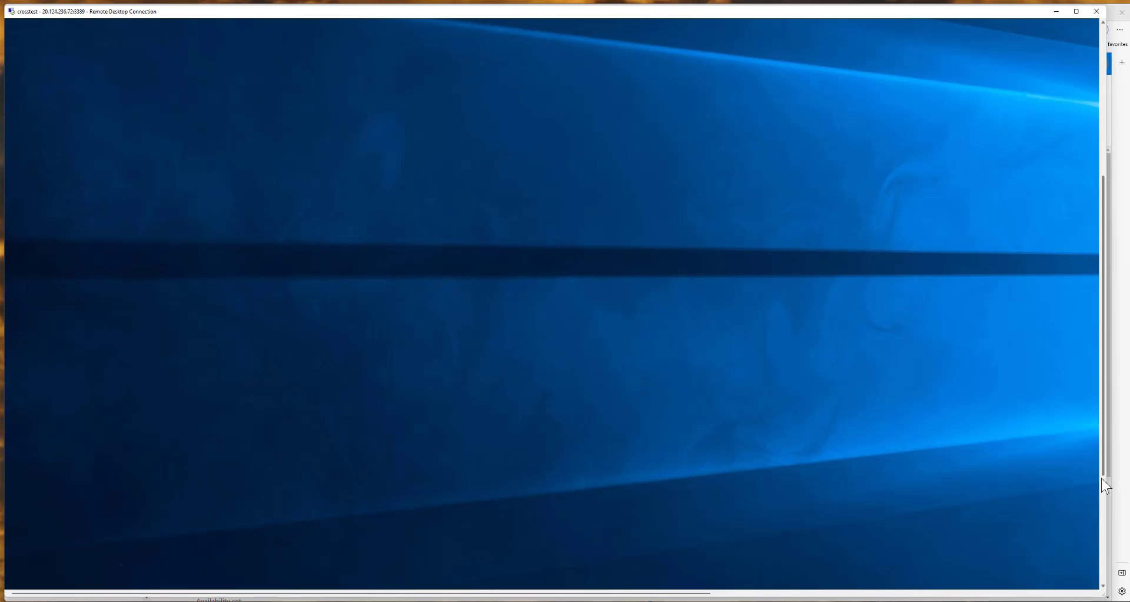
pyautogui.click(1105, 498)
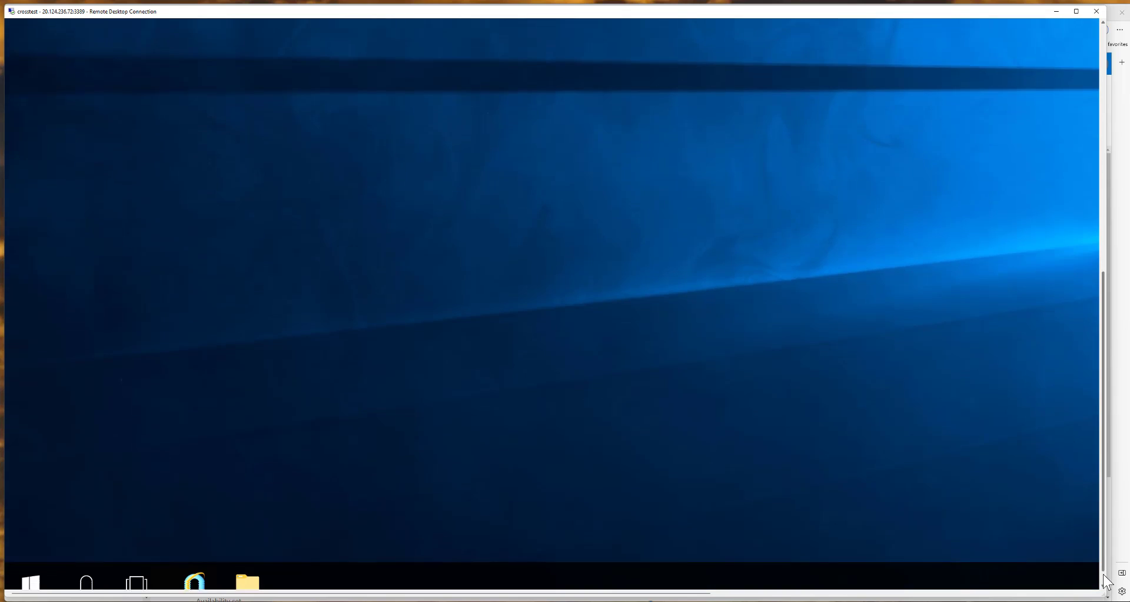
pyautogui.rightClick(32, 566)
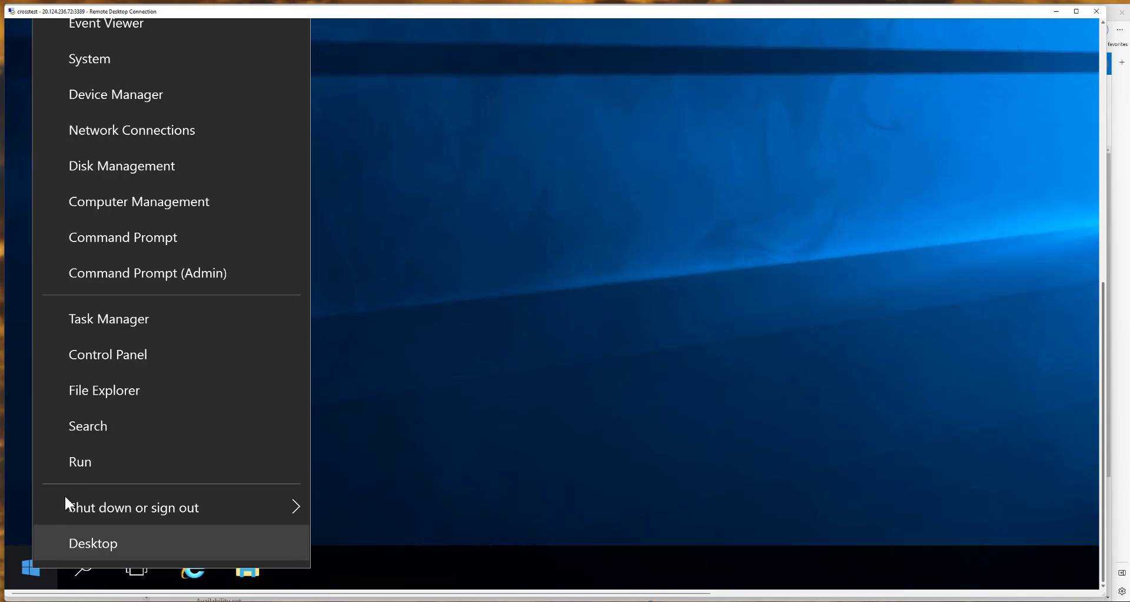
pyautogui.click(76, 460)
pyautogui.click(182, 502)
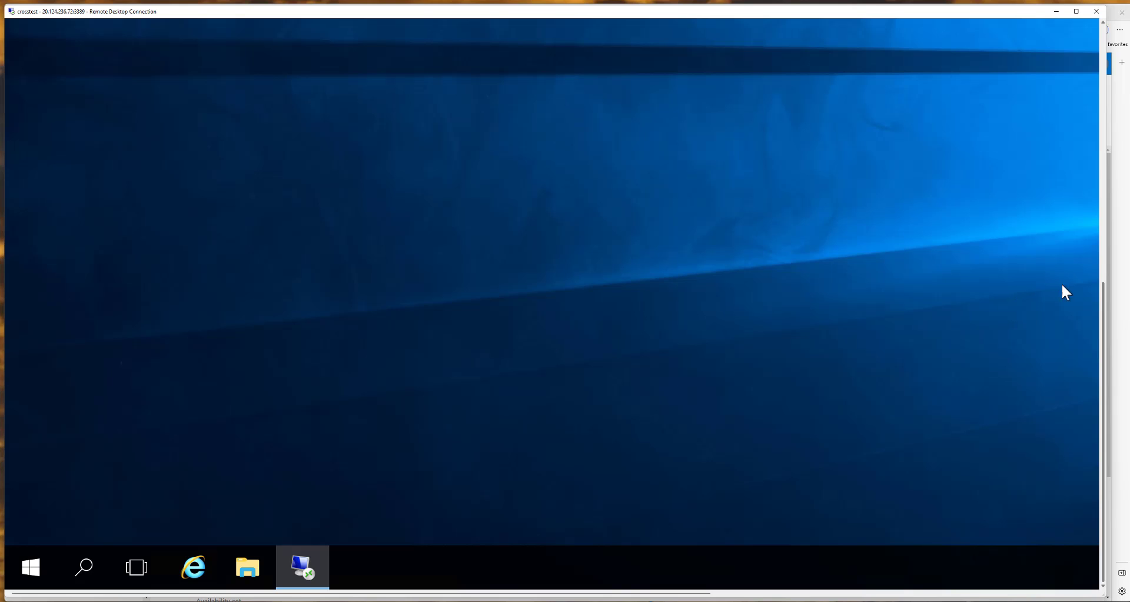
pyautogui.click(1104, 227)
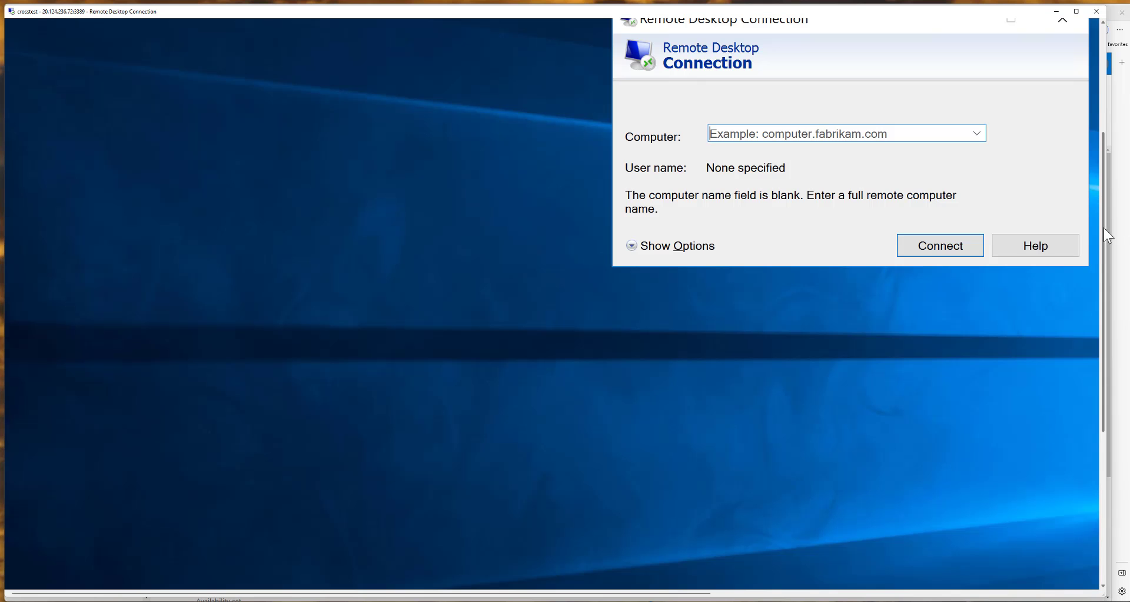
pyautogui.click(759, 136)
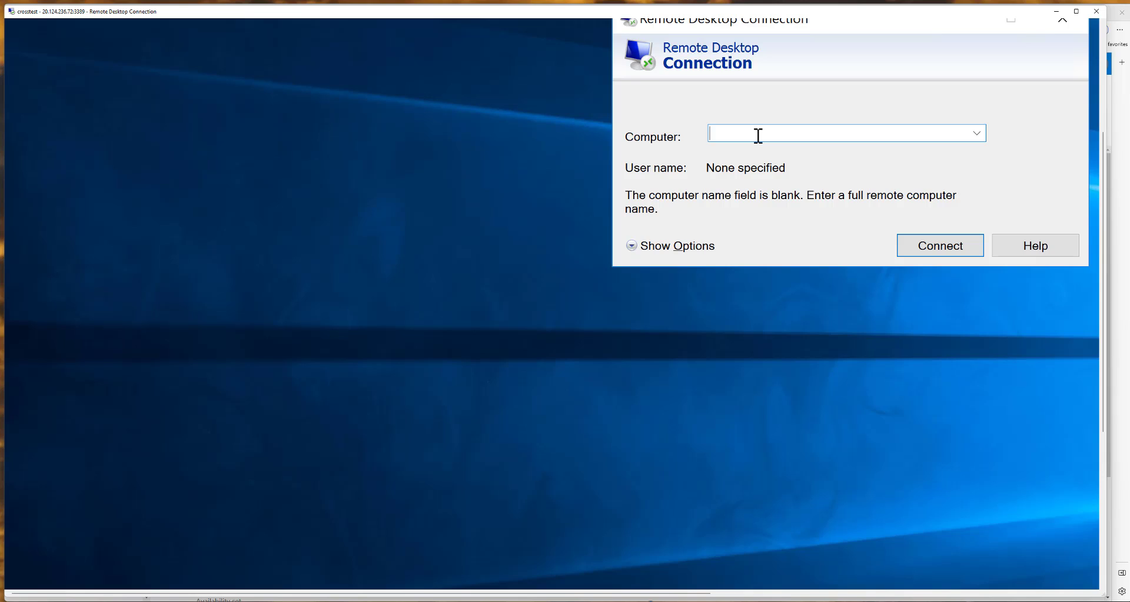
pyautogui.write('192')
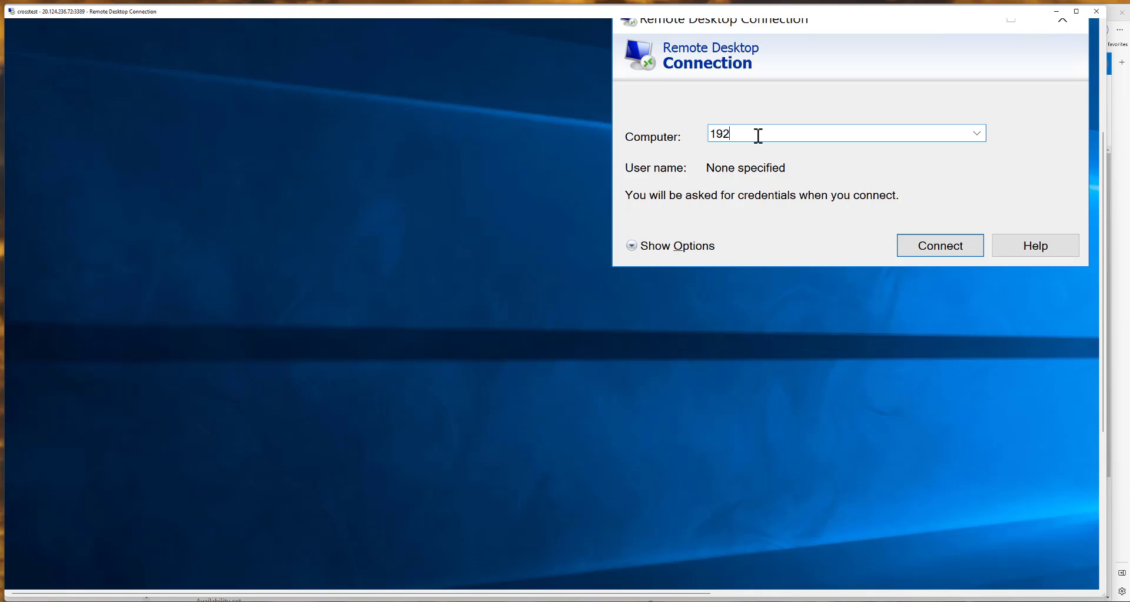
pyautogui.write('.168.0.4')
# Connect with the admin account's user name and password, and permanently accept the certificate
pyautogui.click(928, 247)
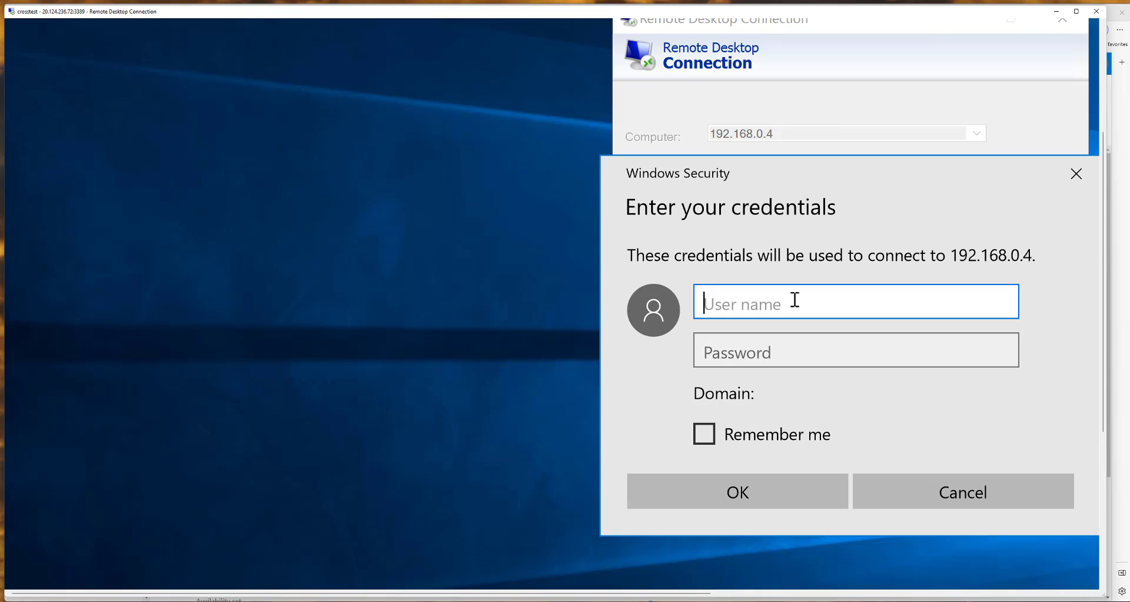
pyautogui.write('azureadmin')
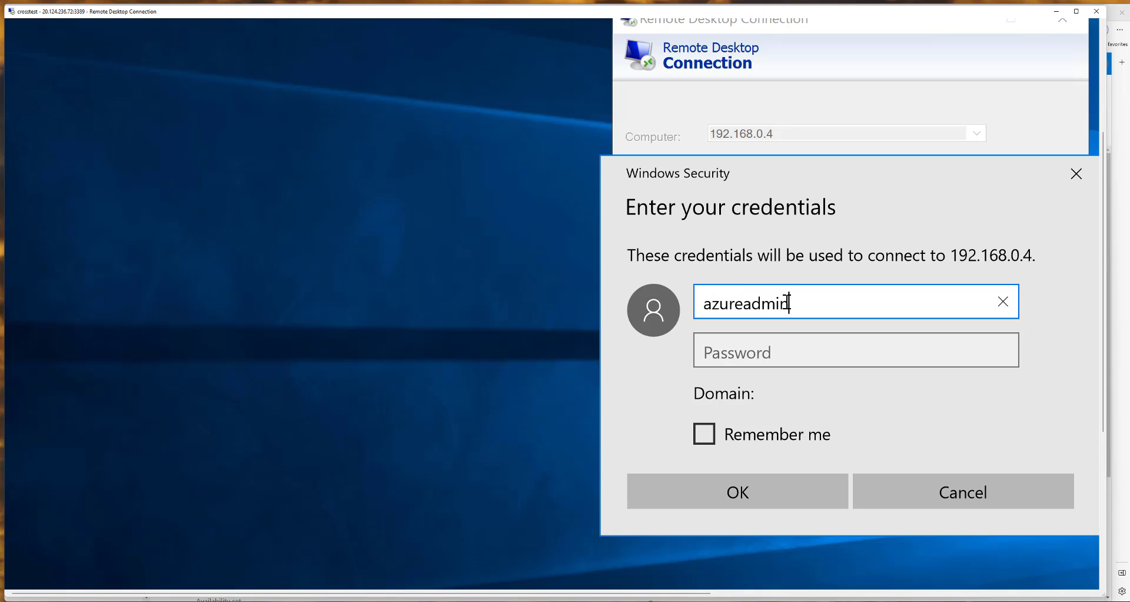
pyautogui.click(769, 353)
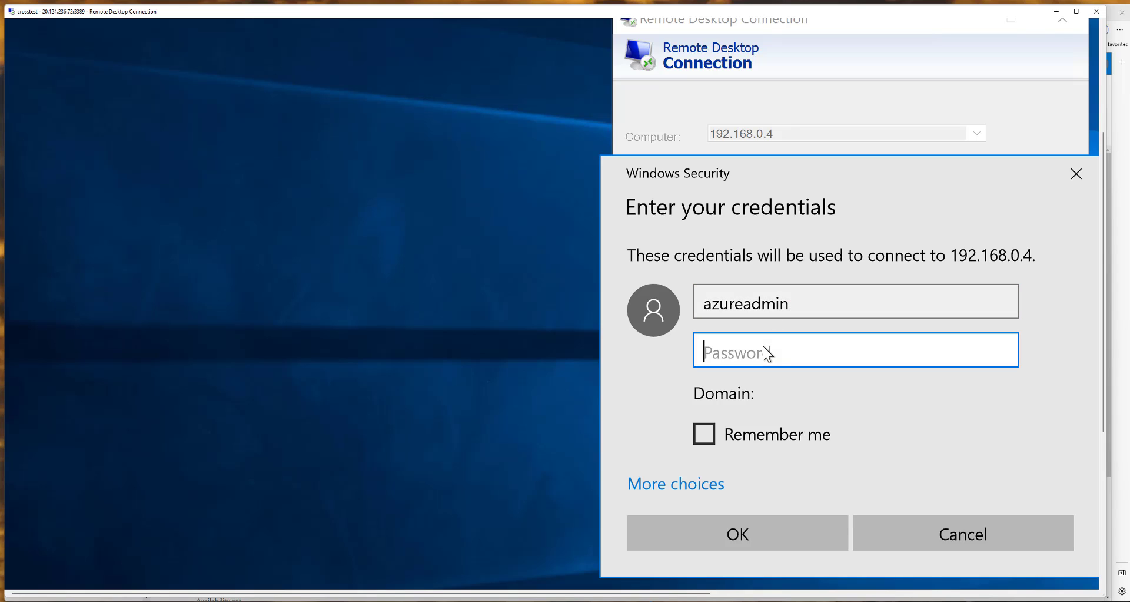
pyautogui.write('••••••••••••')
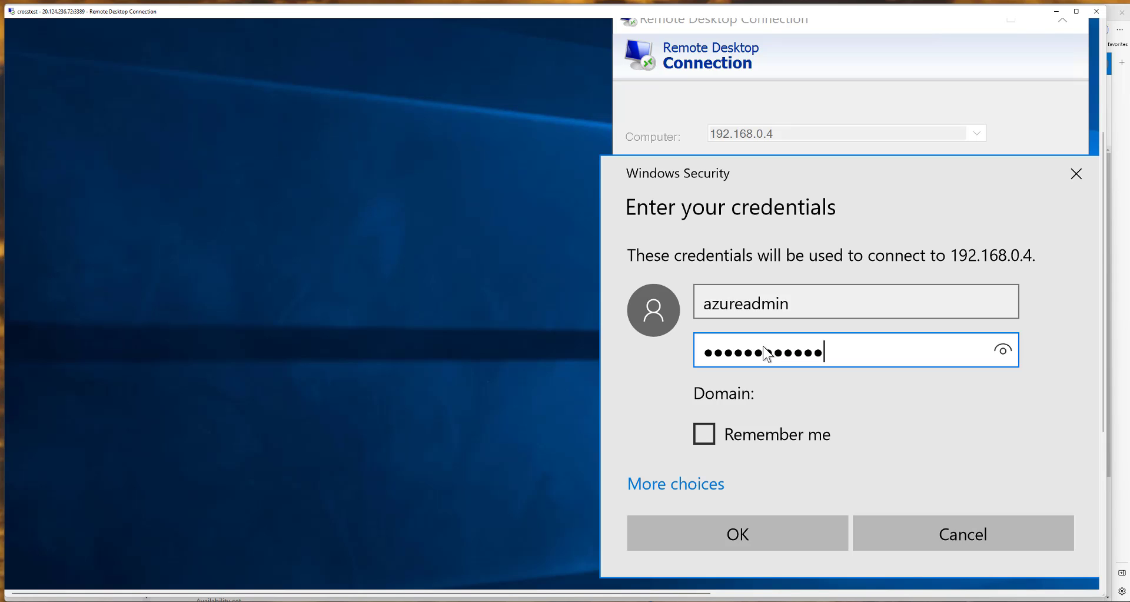
pyautogui.write('•••')
pyautogui.click(769, 538)
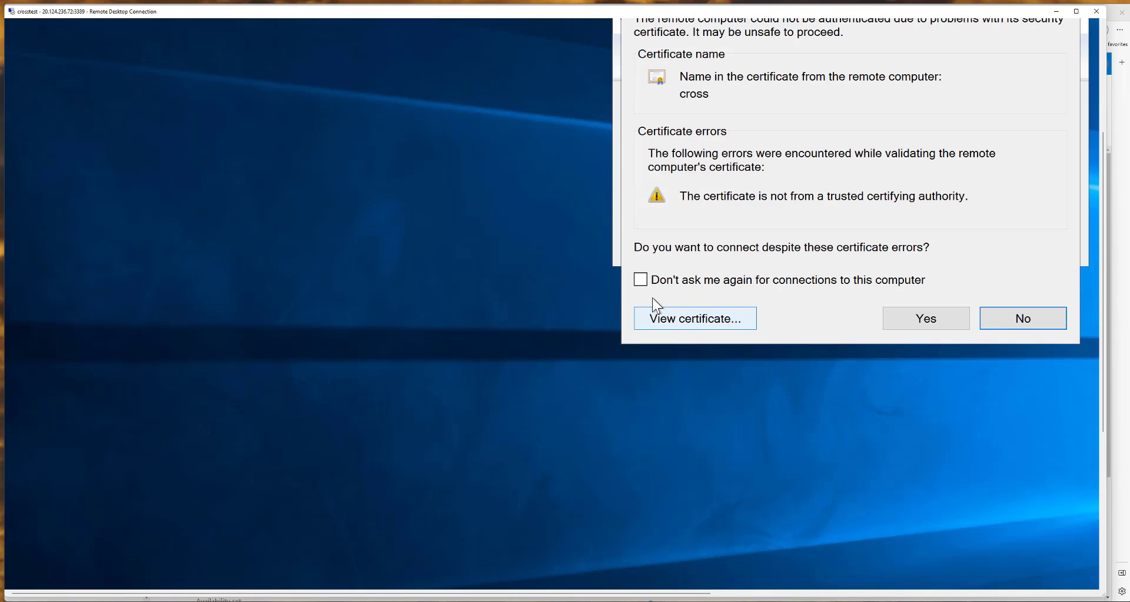
pyautogui.click(642, 281)
pyautogui.click(926, 321)
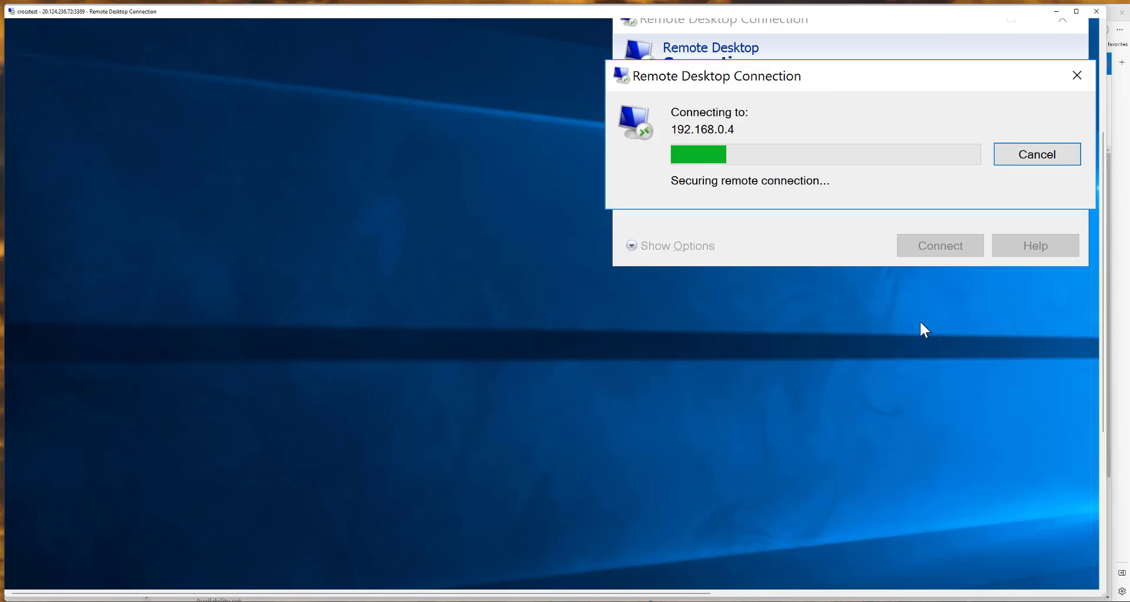